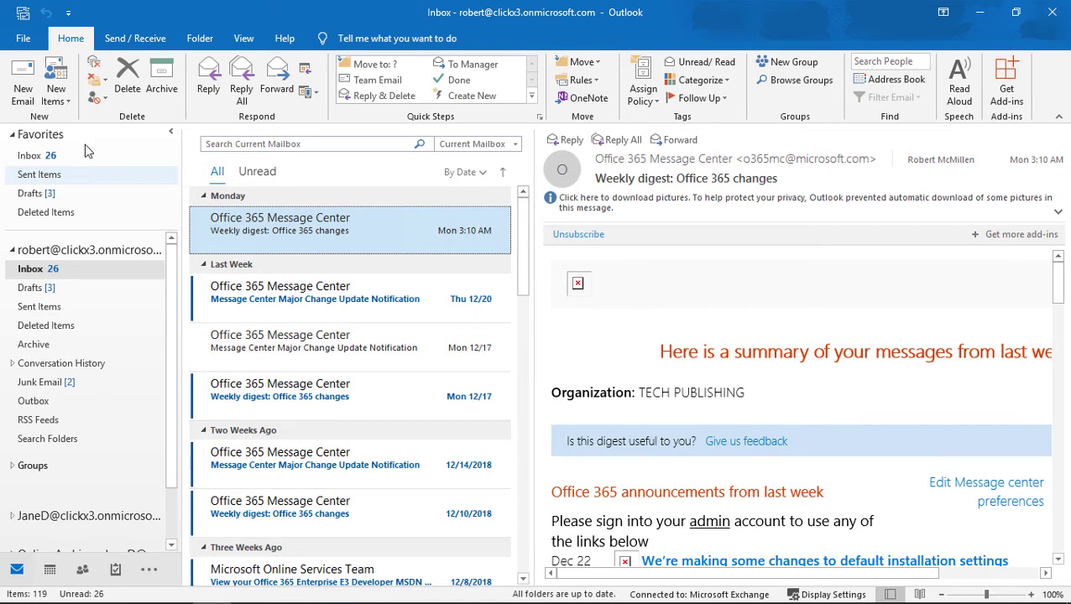
Start an export to a file and choose Outlook Data File (.pst) as the file type.
click(18, 40)
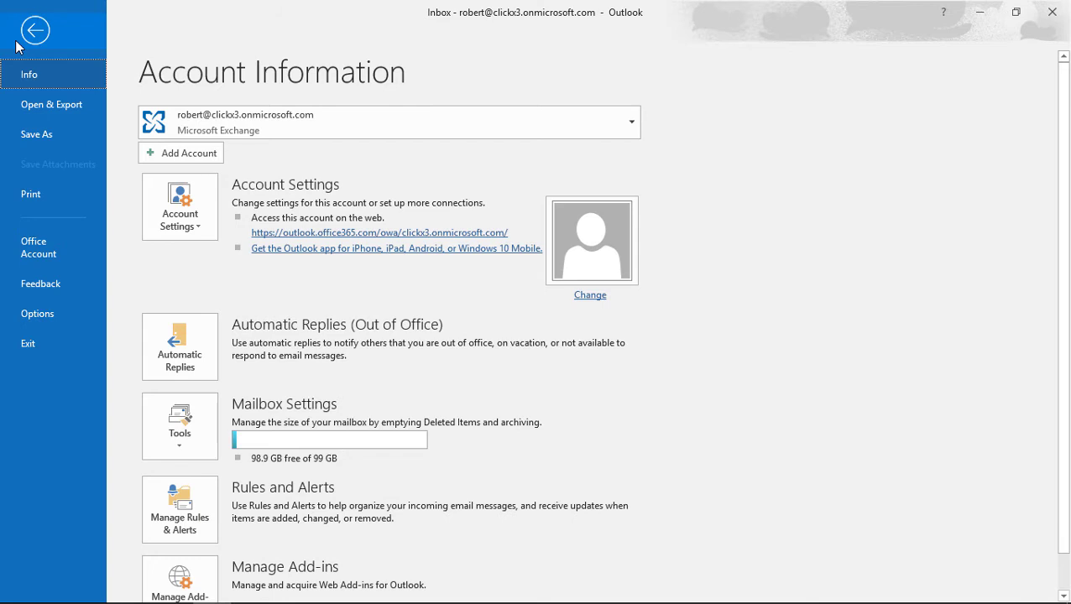
click(52, 106)
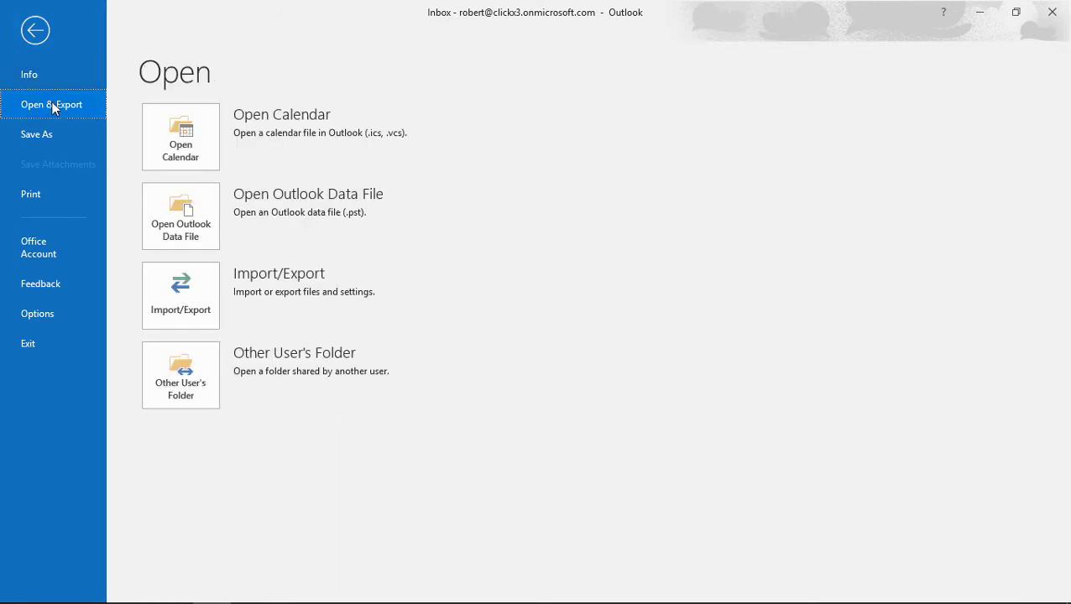
click(199, 290)
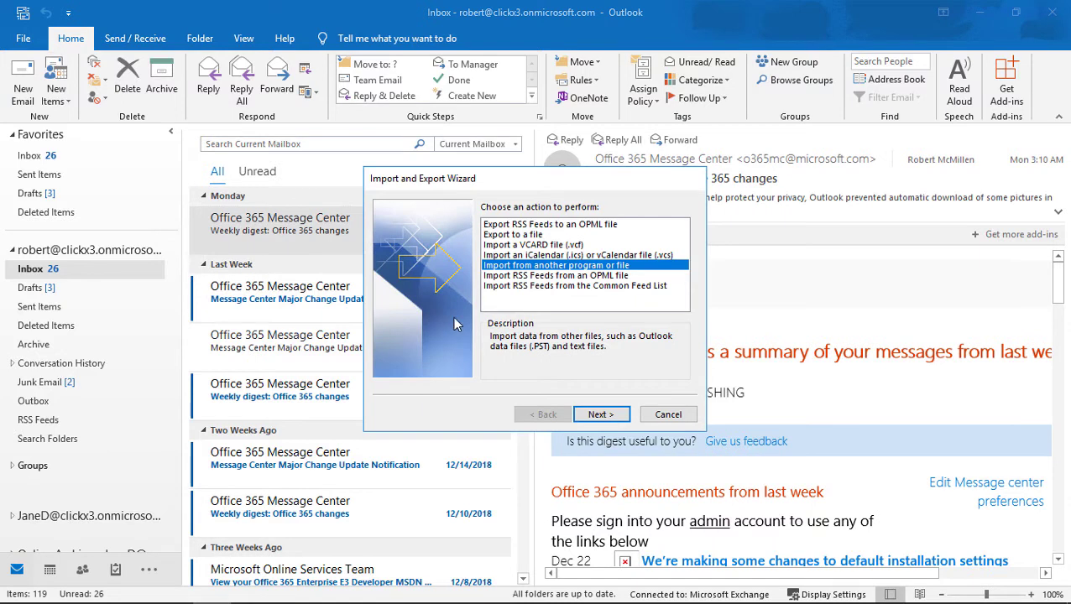
click(513, 235)
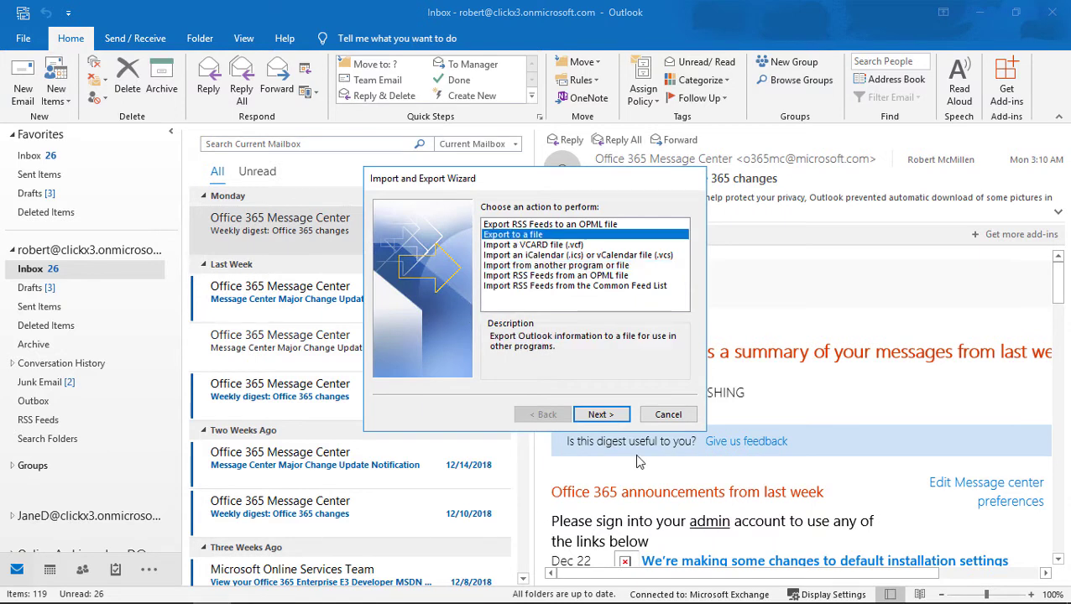
click(609, 420)
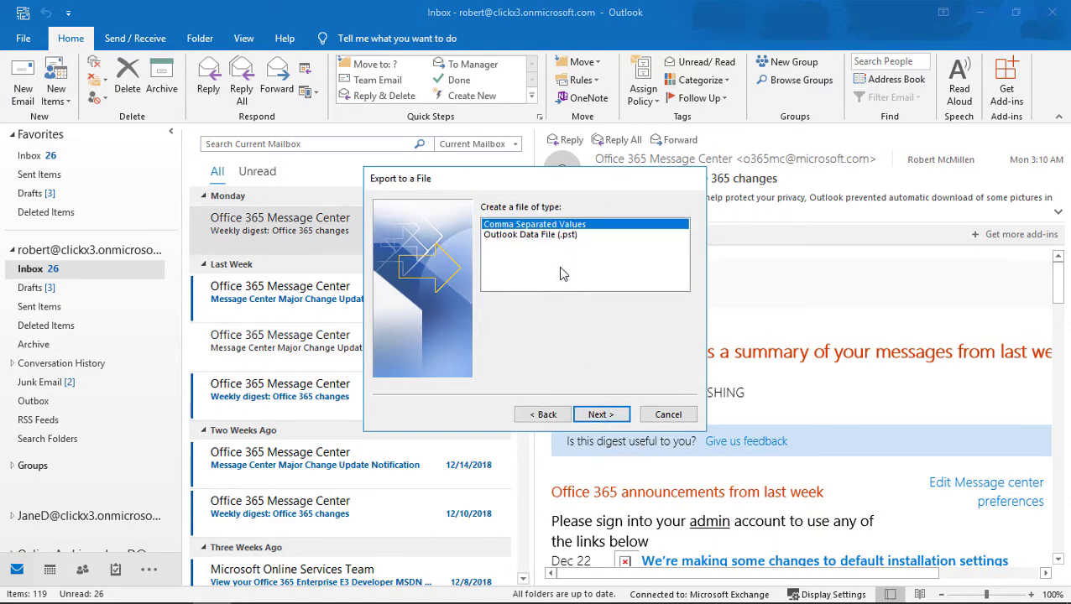
click(563, 235)
click(600, 416)
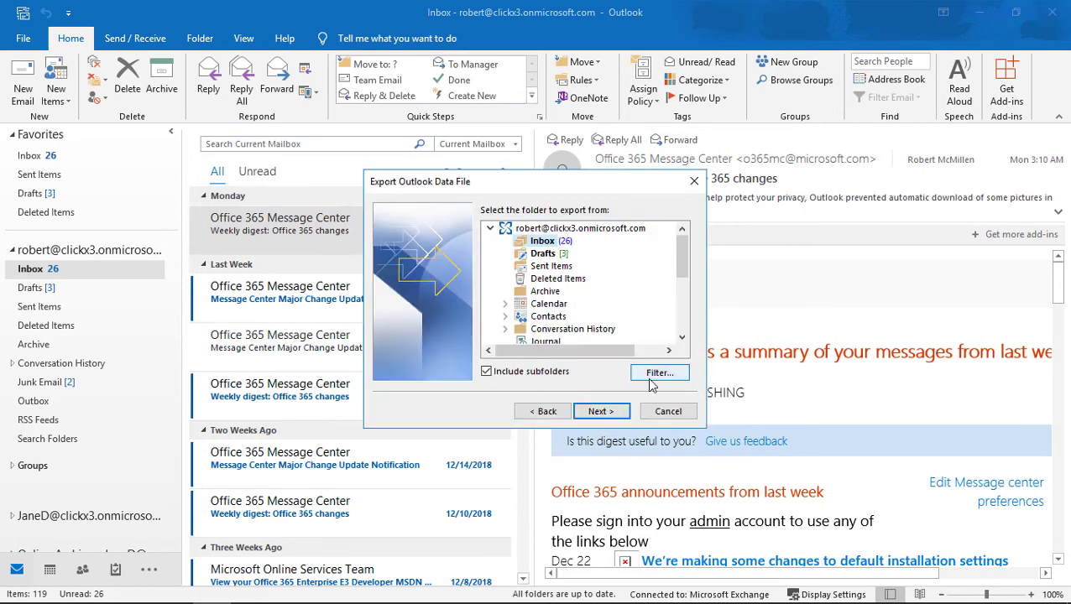
Open the export filter and examine its message criteria for search scope, sender, recipient position and time.
click(657, 372)
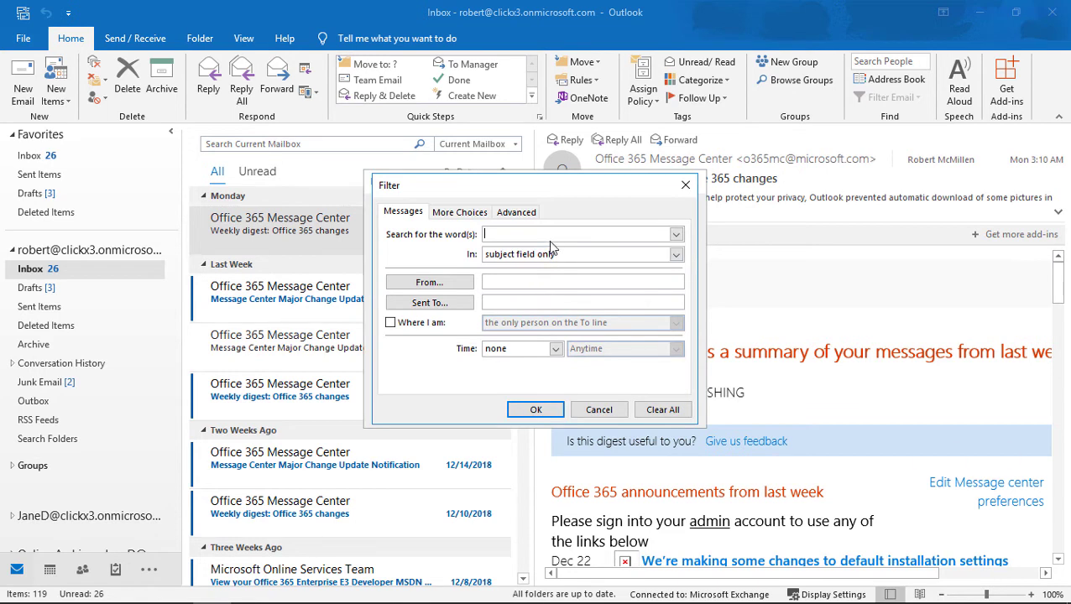
click(676, 256)
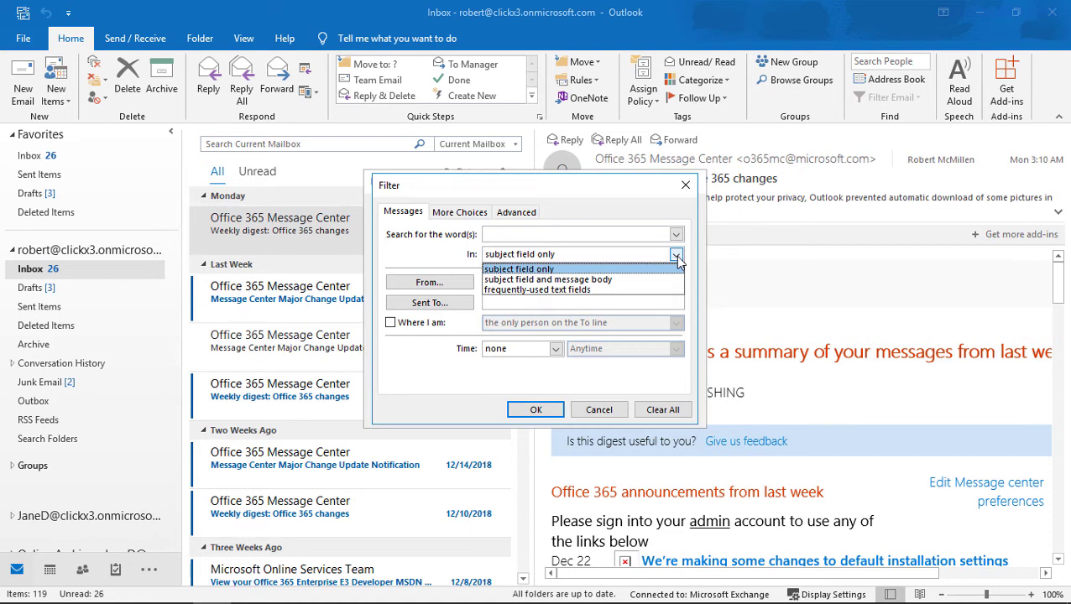
click(677, 255)
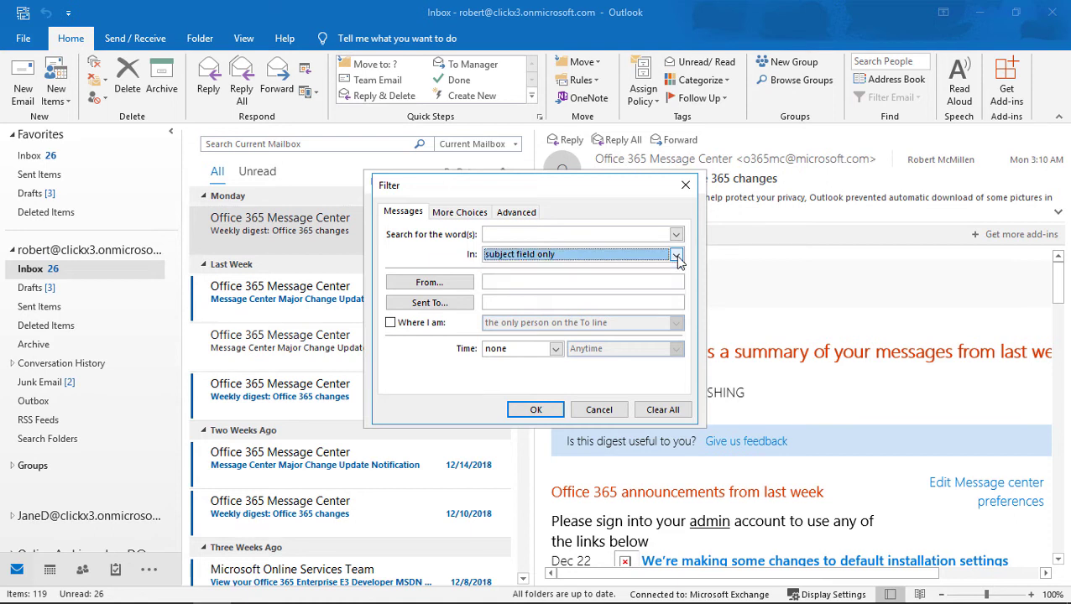
click(511, 281)
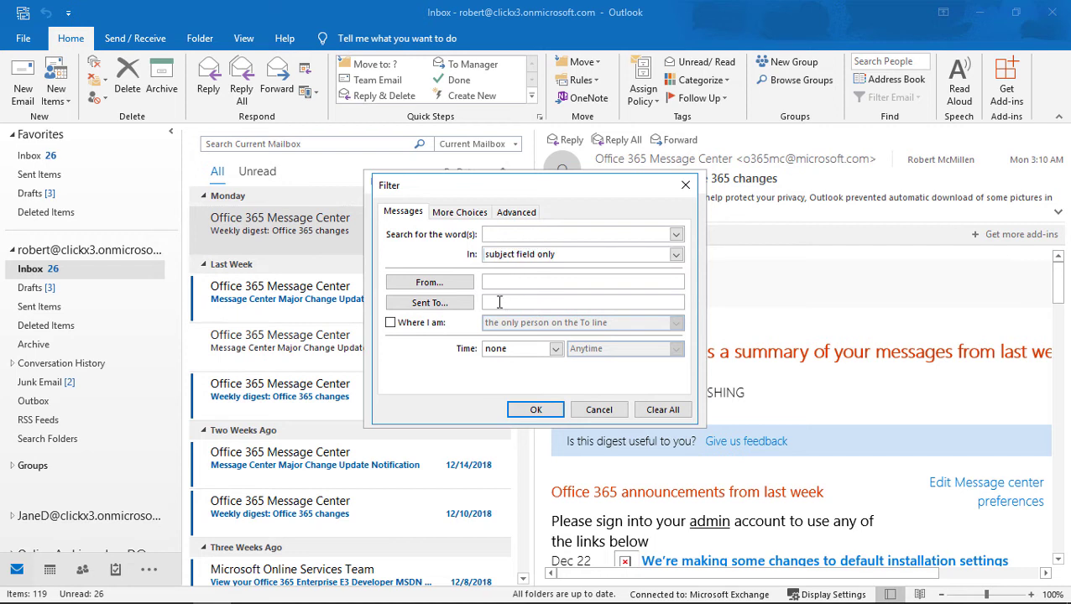
click(425, 326)
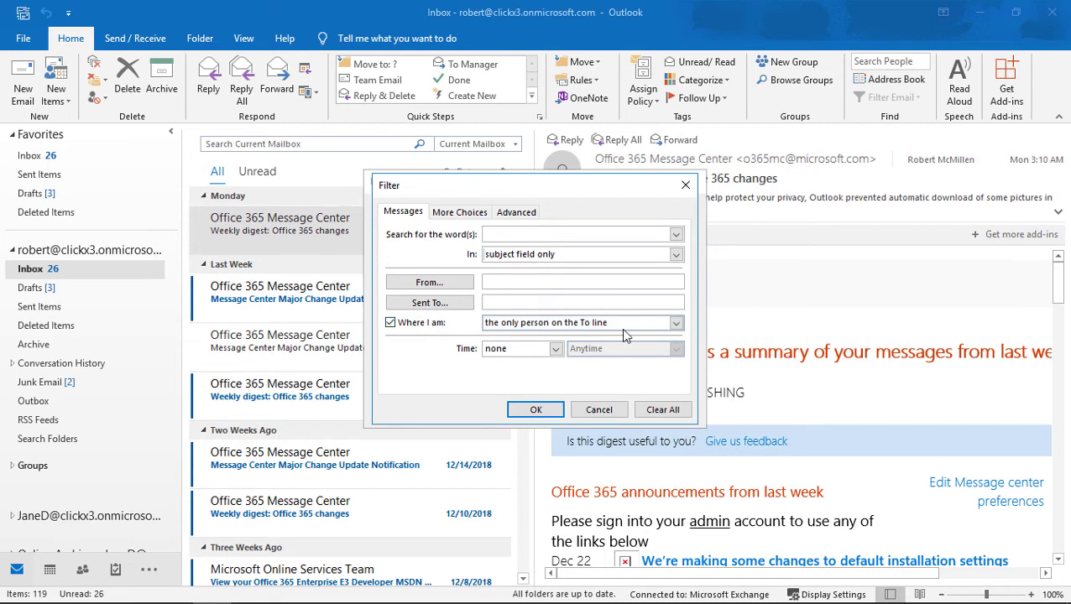
click(676, 324)
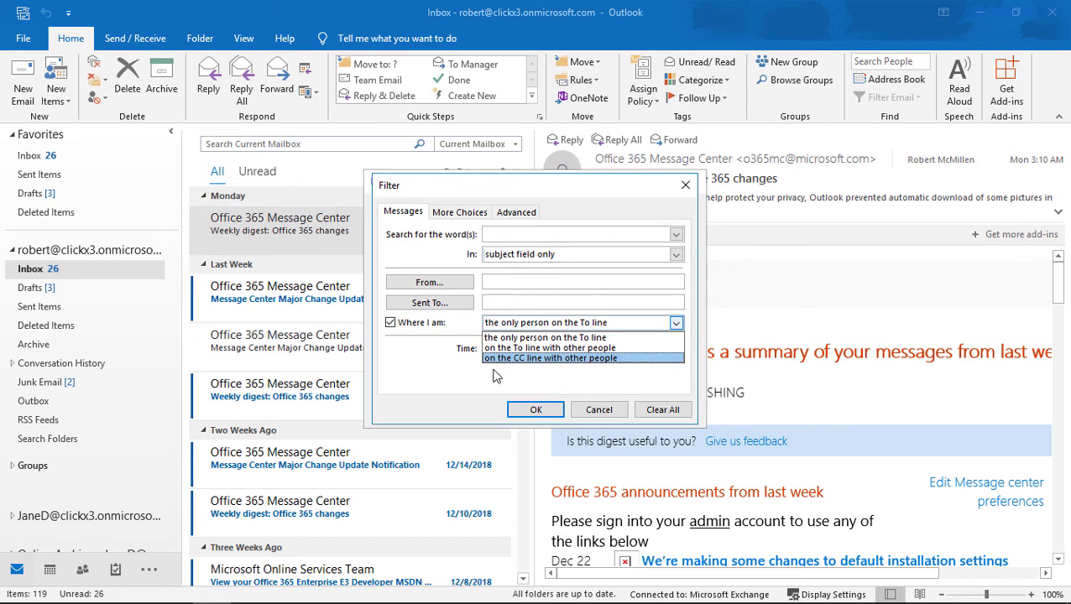
click(411, 363)
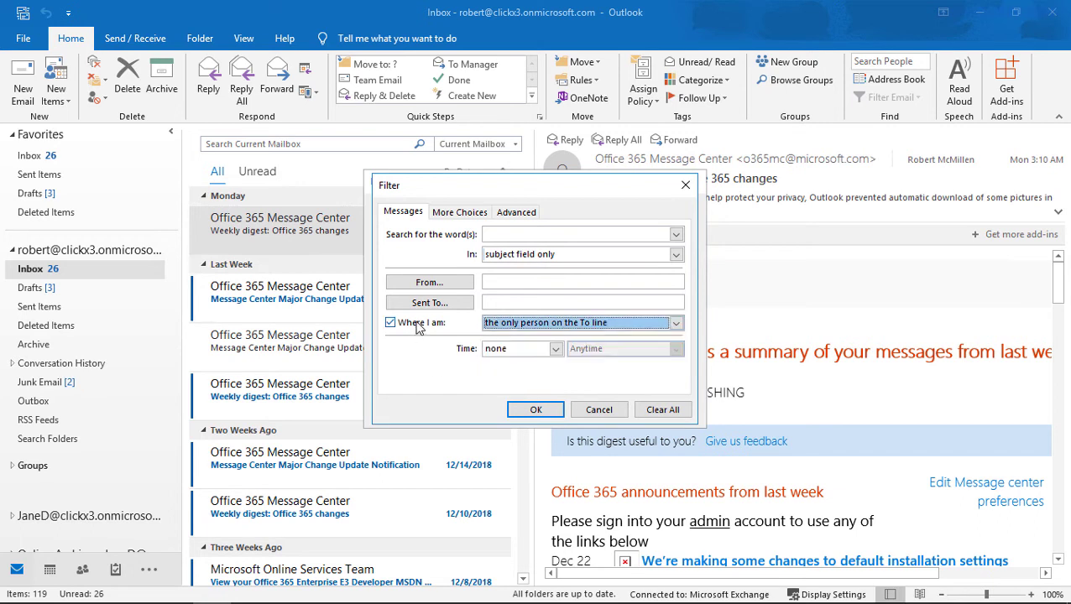
click(418, 327)
click(555, 349)
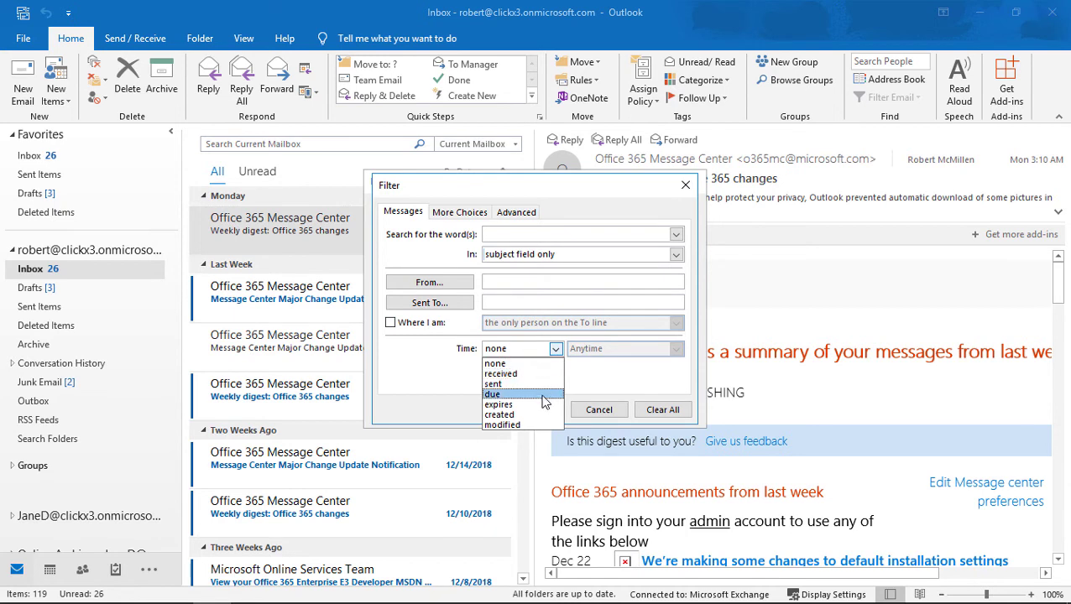
click(618, 365)
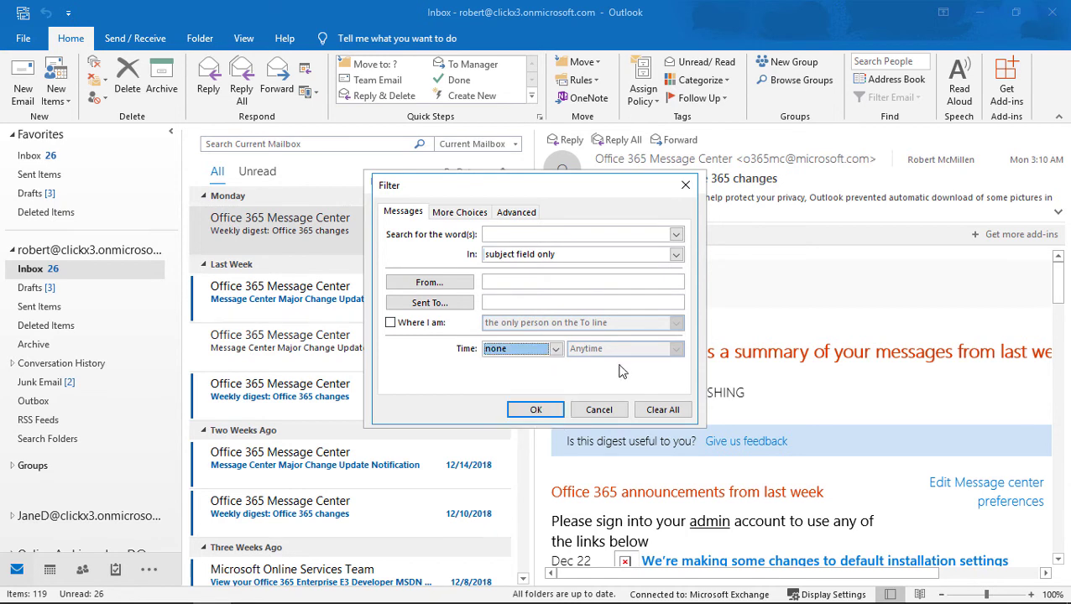
Examine the filter's additional choices for color categories, importance, flag status and message size.
click(474, 215)
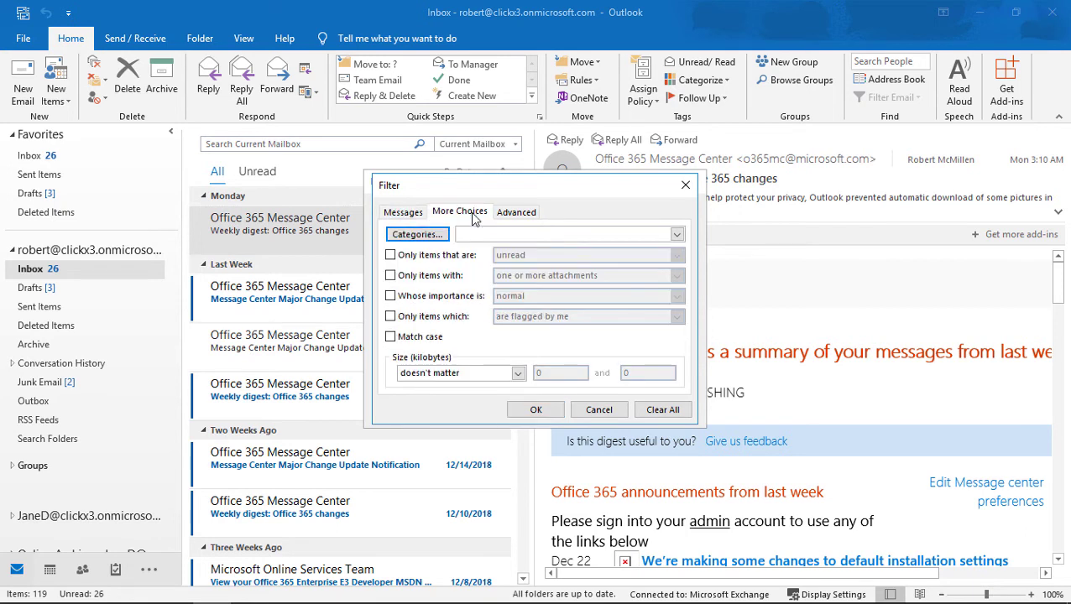
click(430, 235)
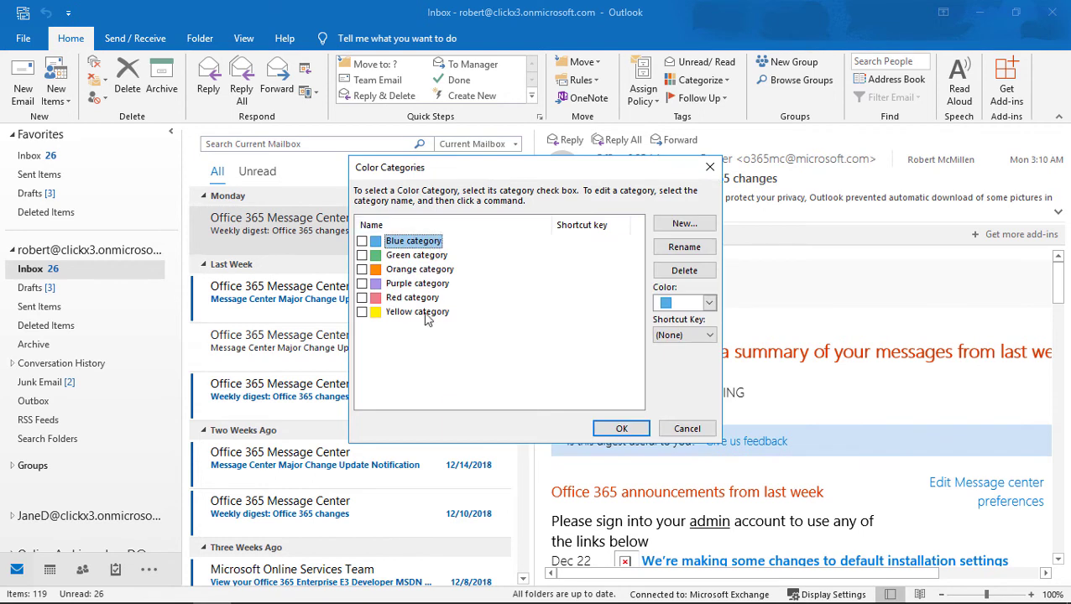
click(672, 427)
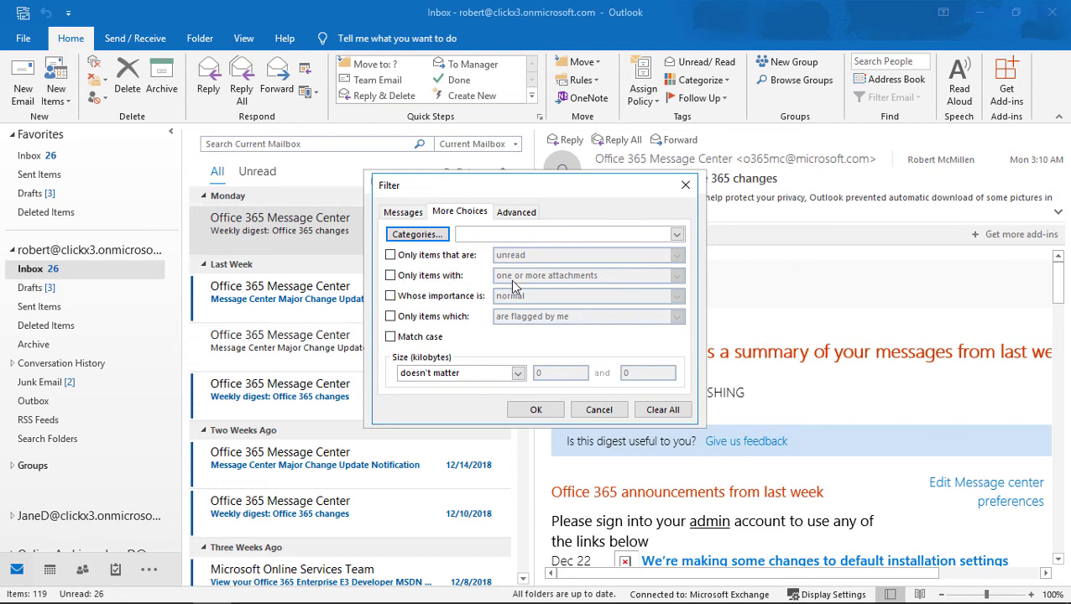
click(391, 297)
click(568, 296)
click(571, 304)
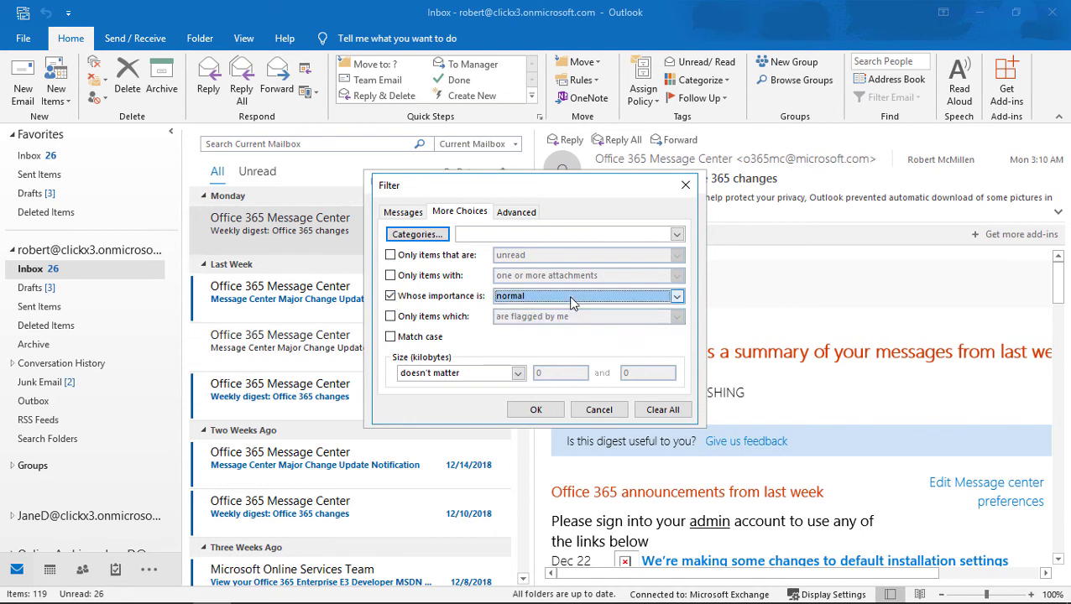
click(390, 296)
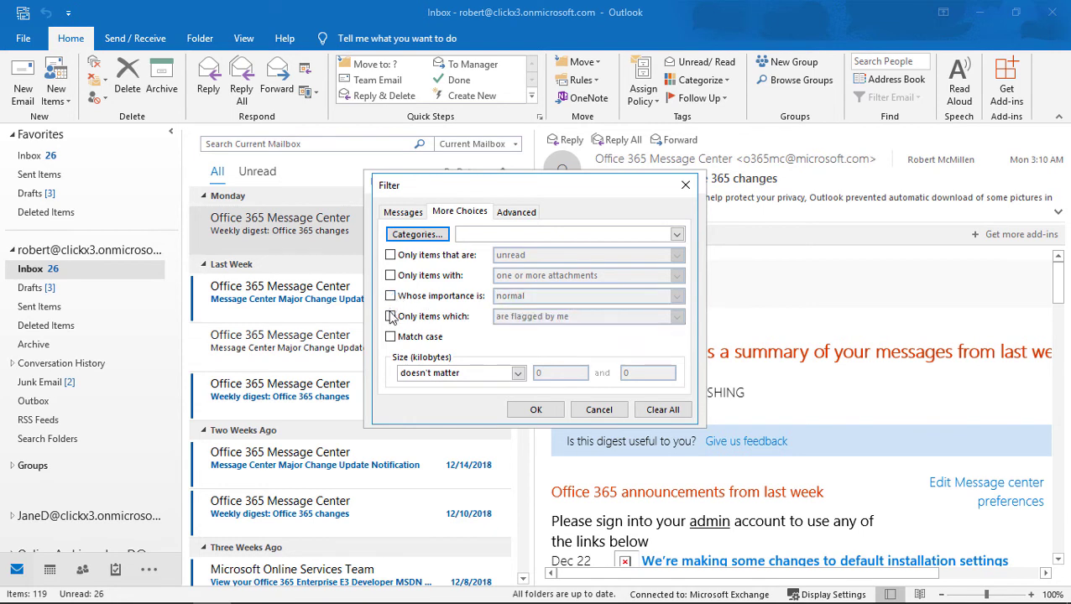
click(391, 316)
click(596, 320)
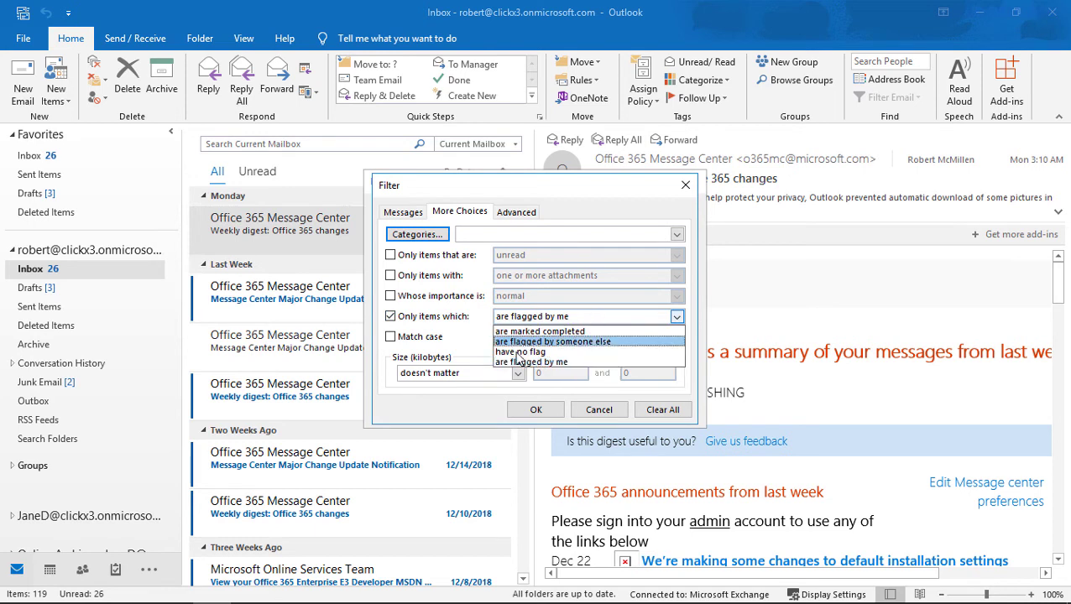
click(489, 390)
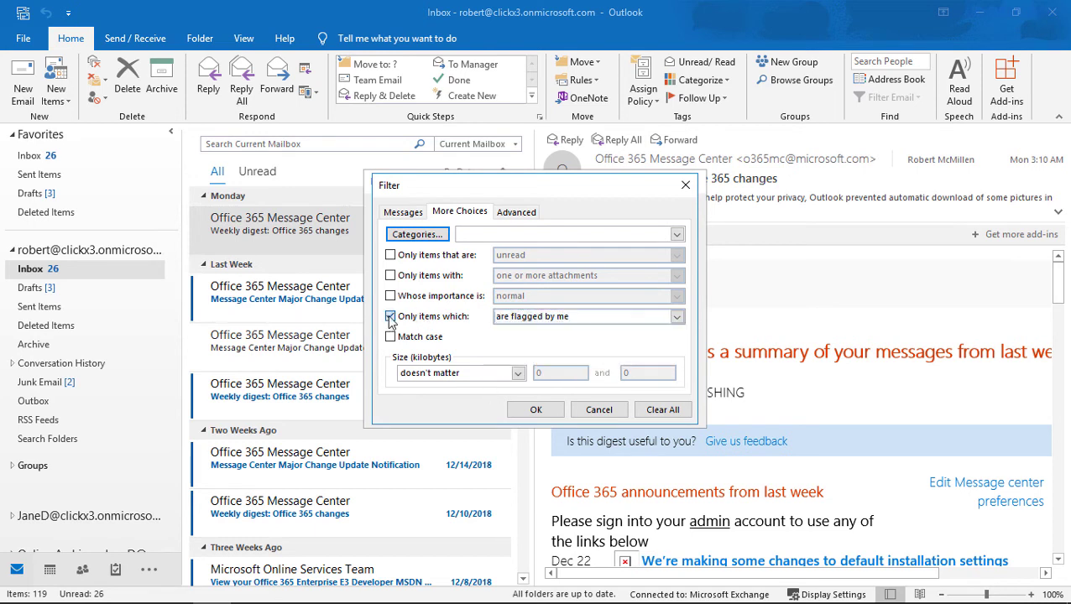
click(390, 318)
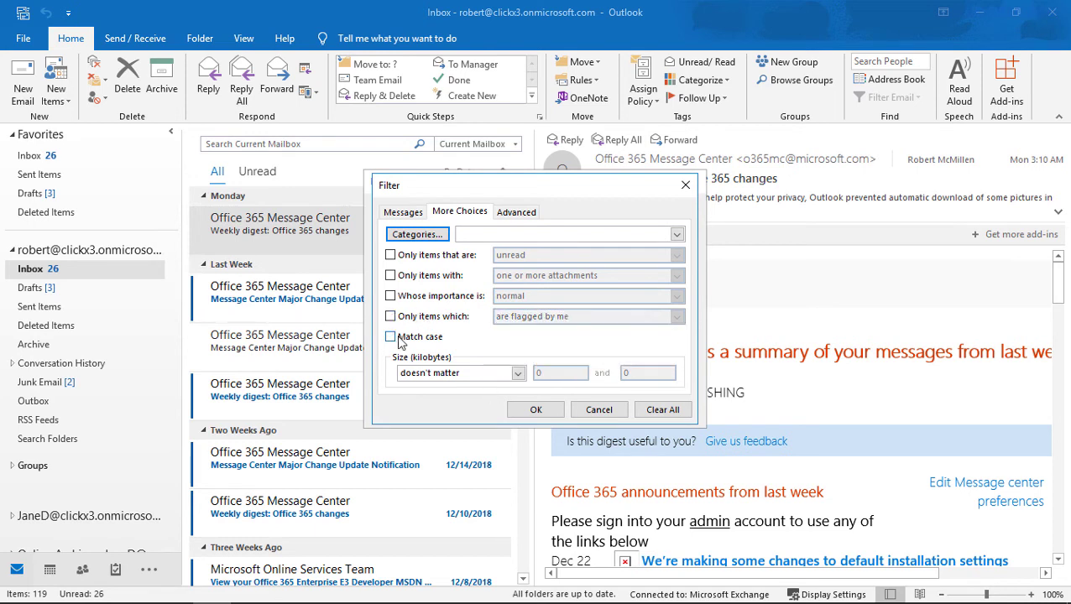
click(516, 374)
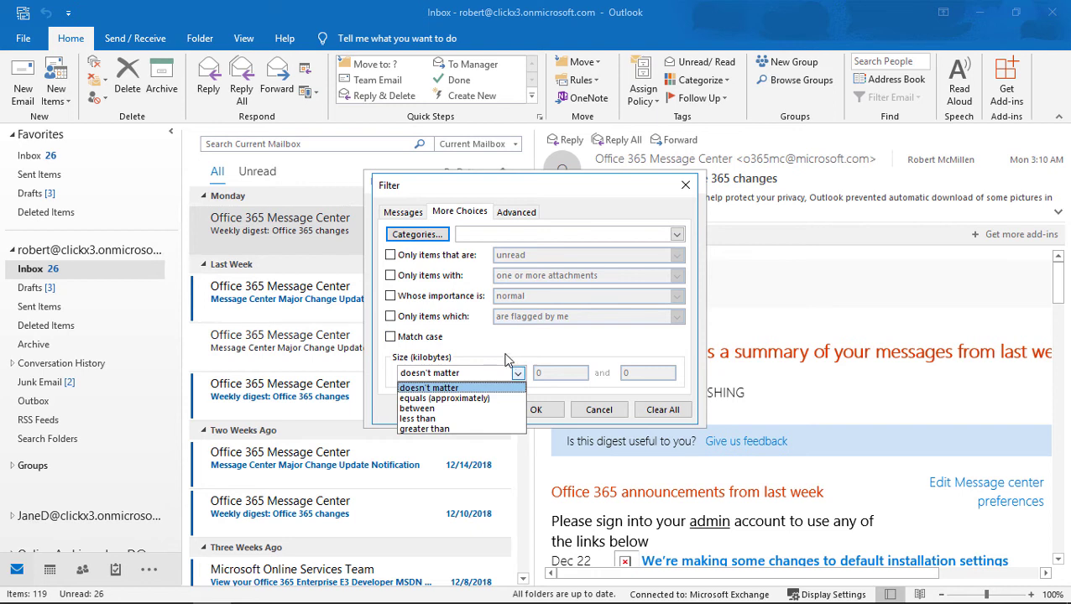
click(509, 354)
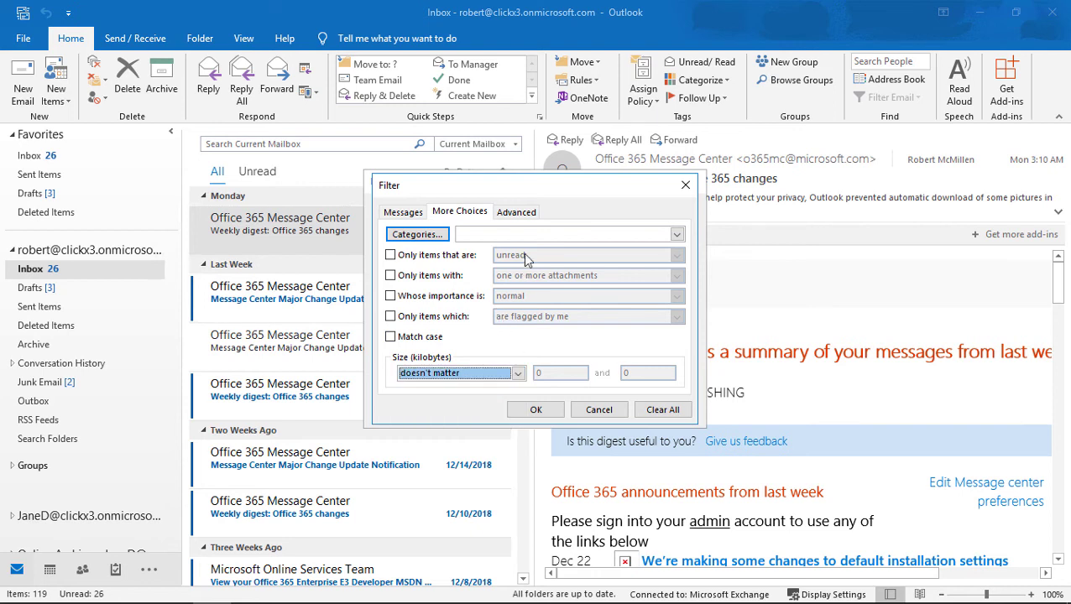
Examine the field groups offered for advanced filter criteria, including All Document fields.
click(521, 219)
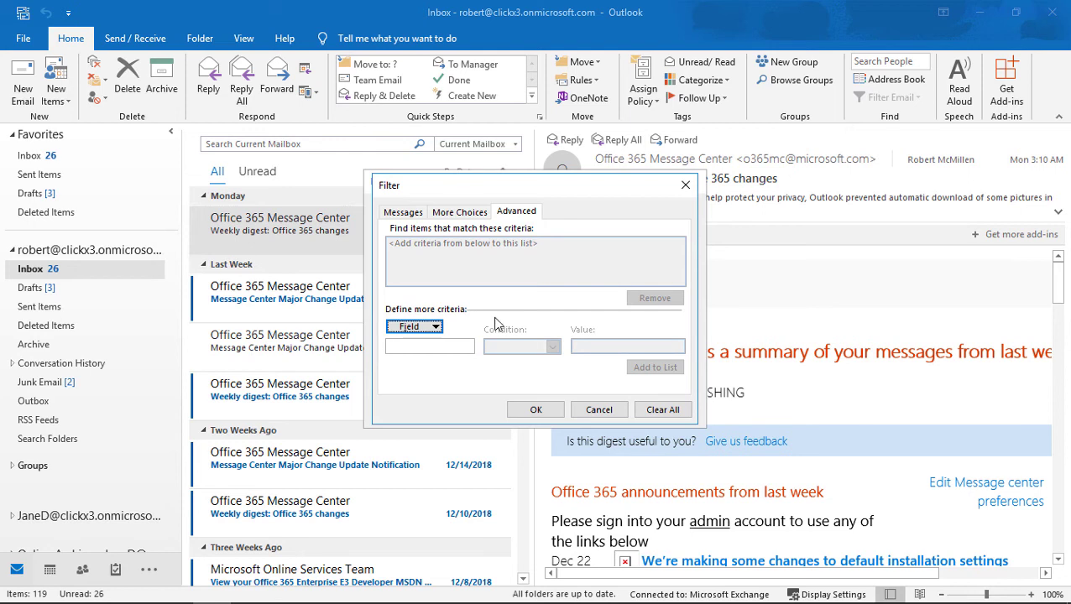
click(435, 329)
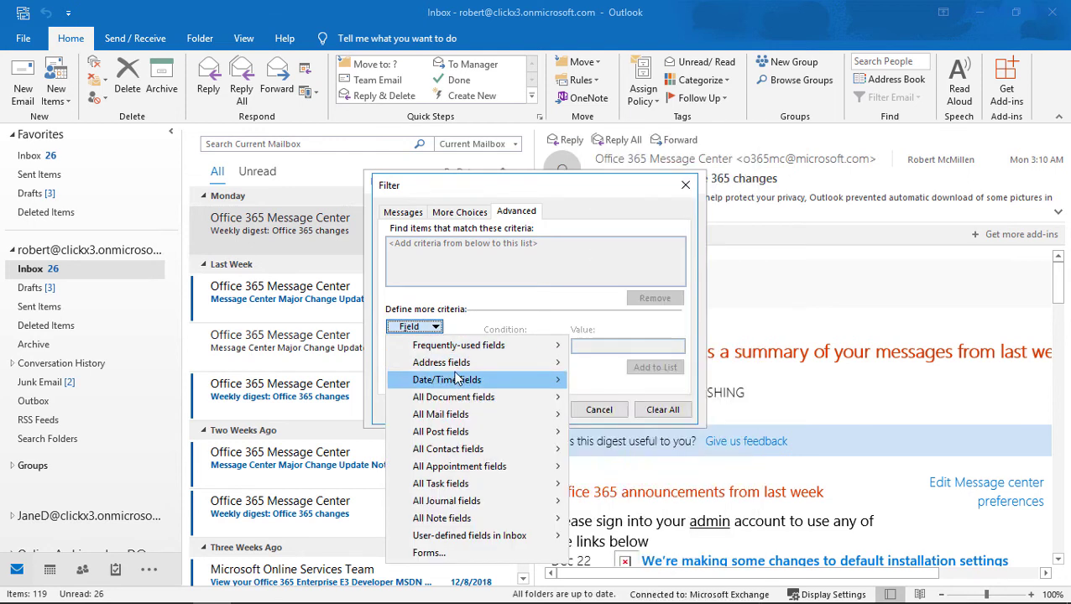
mouse_move(460, 400)
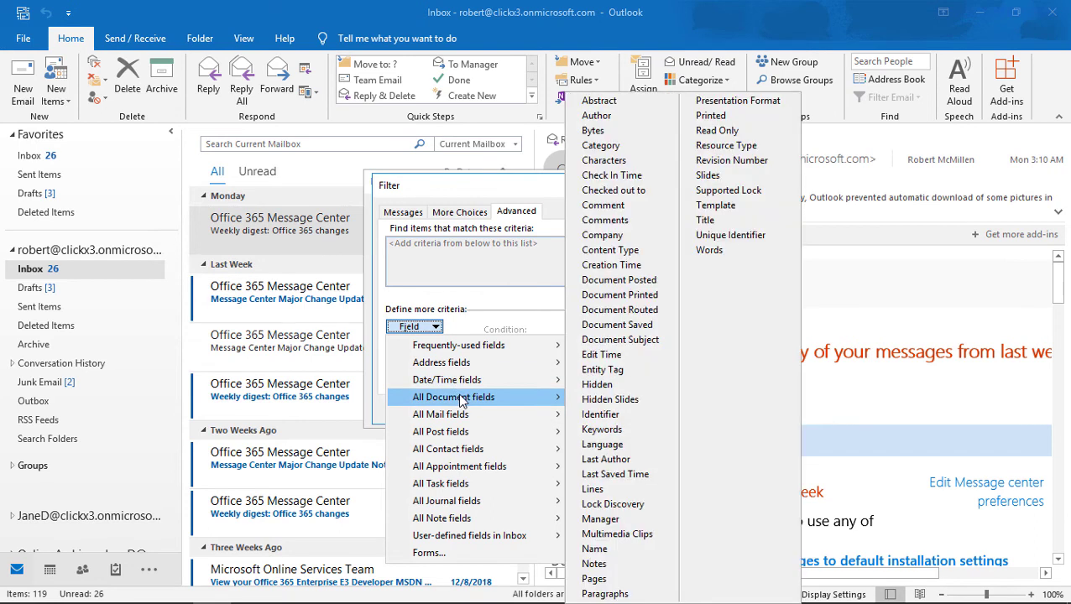
key(Escape)
key(Escape)
Filter the export for the word "office" in the subject field and message body, and apply the filter.
click(394, 214)
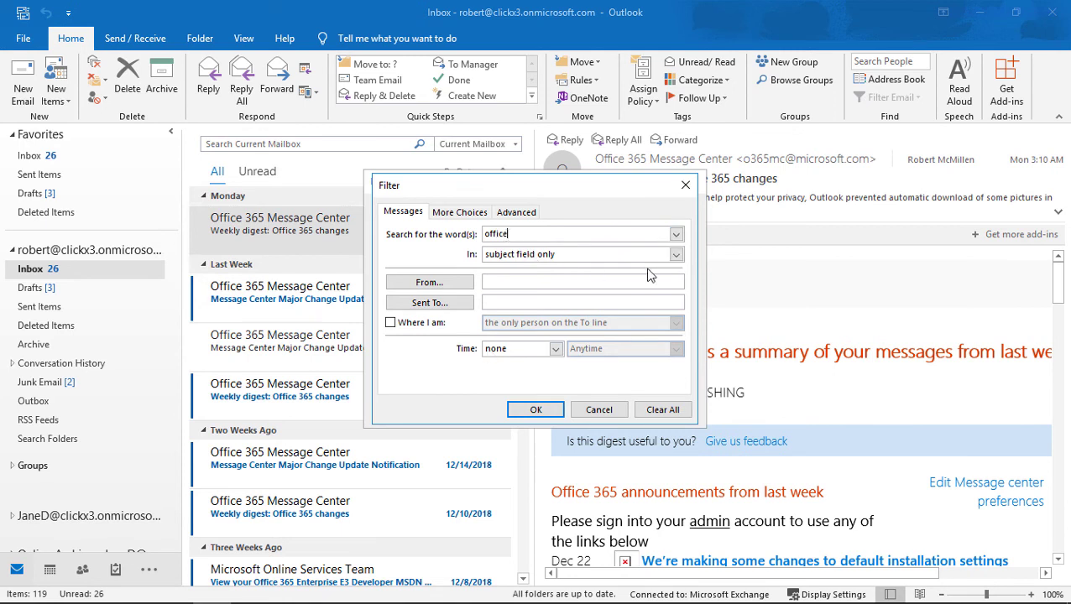
click(675, 255)
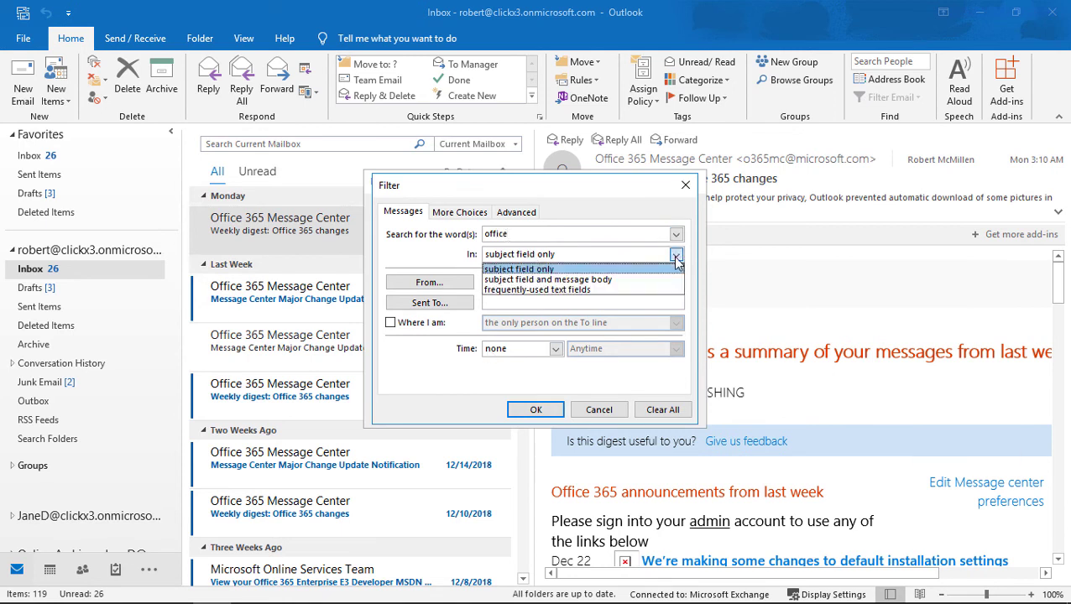
click(652, 277)
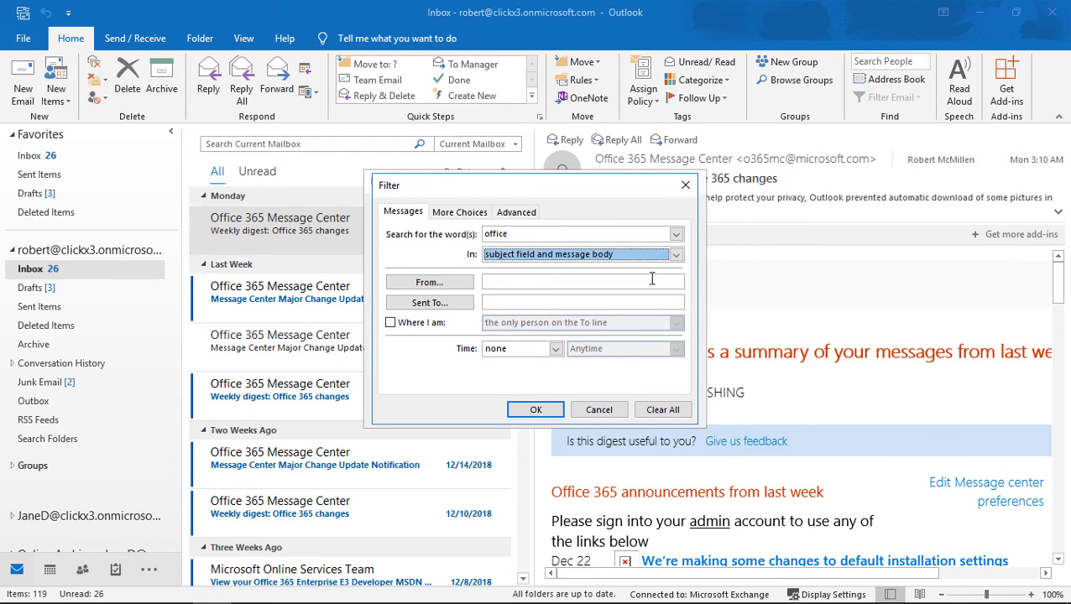
click(541, 411)
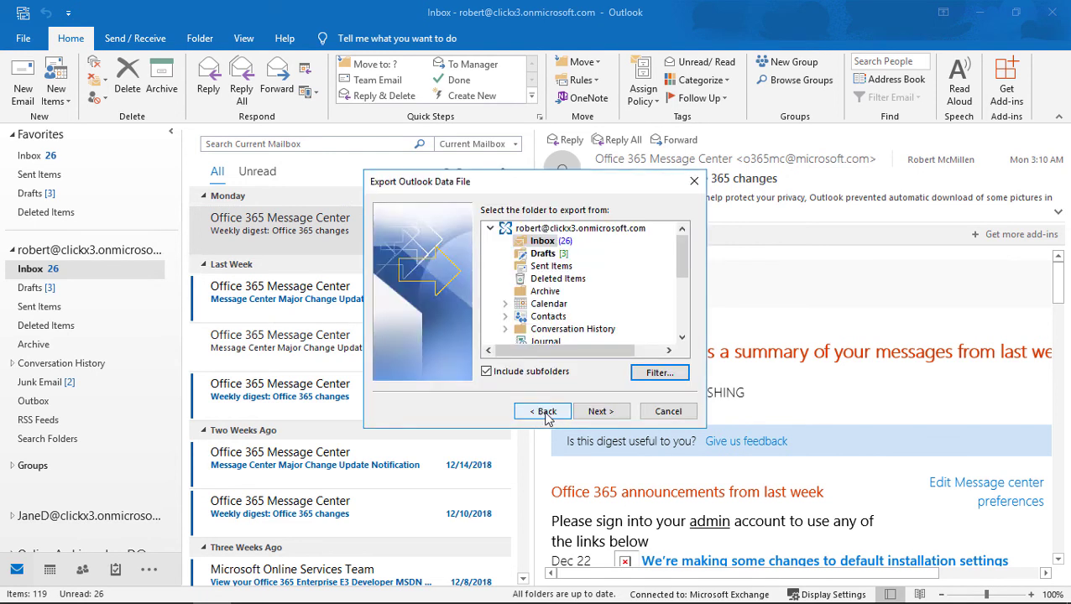
Export the entire mailbox from its top-level folder to a desktop data file named "filtered", without setting a password.
click(568, 229)
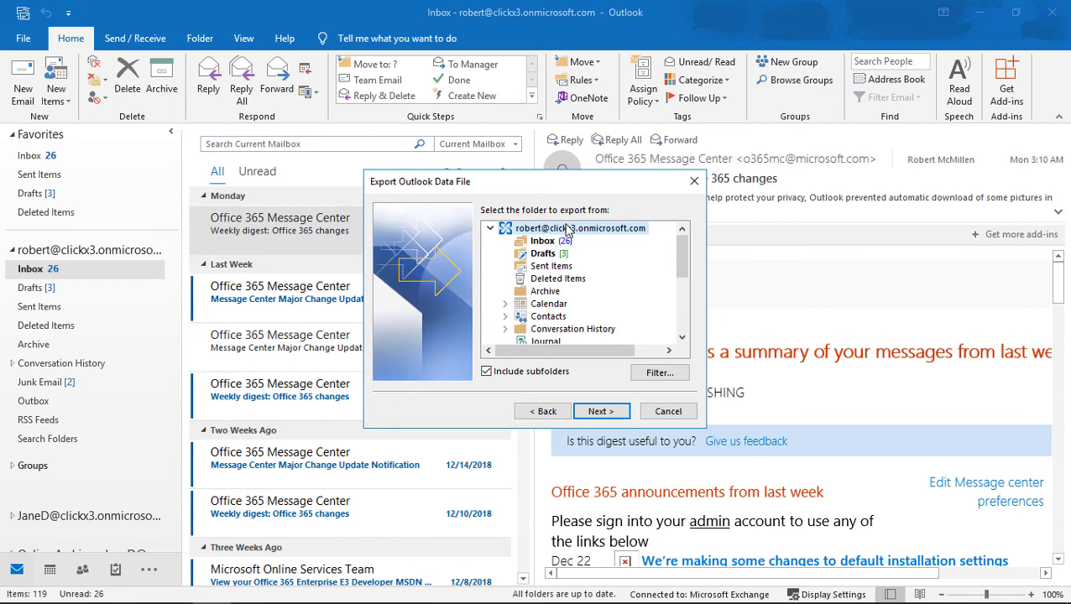
click(599, 413)
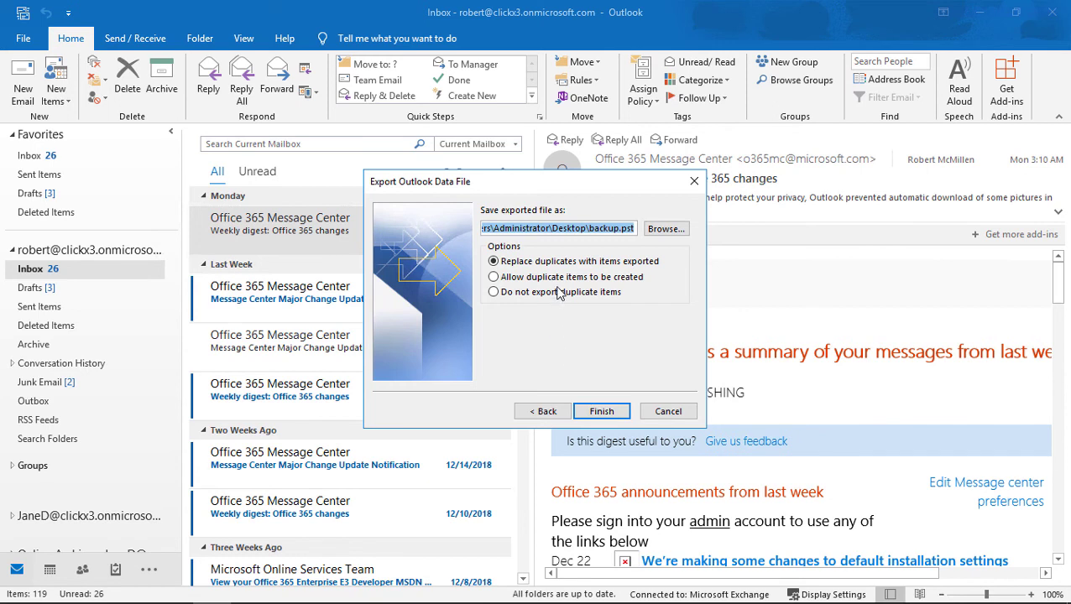
click(591, 228)
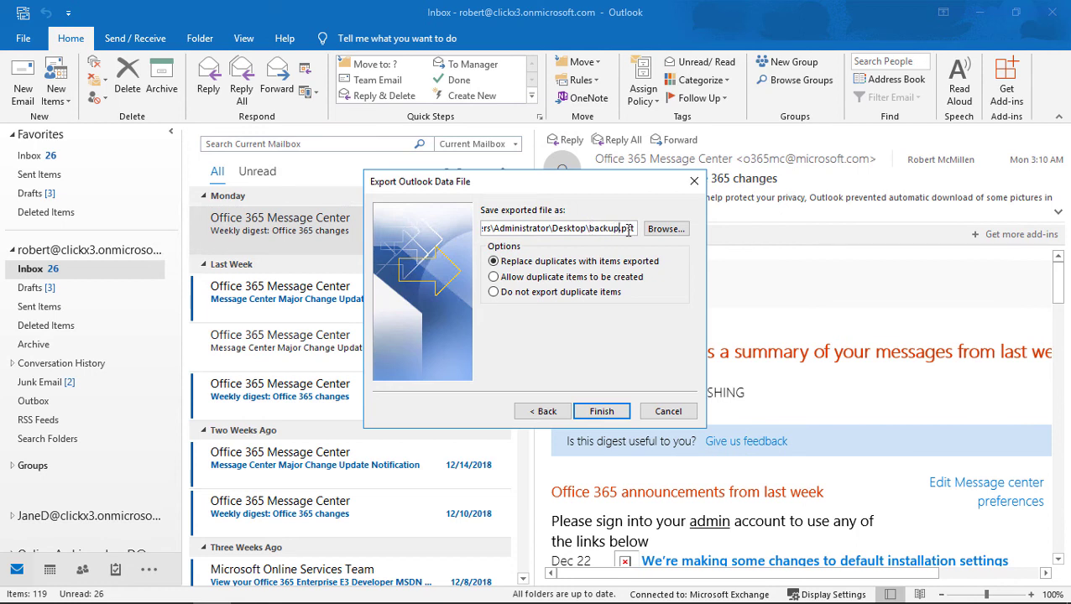
key(BackSpace)
key(BackSpace)
key(BackSpace)
key(BackSpace)
key(BackSpace)
key(BackSpace)
text(filtered)
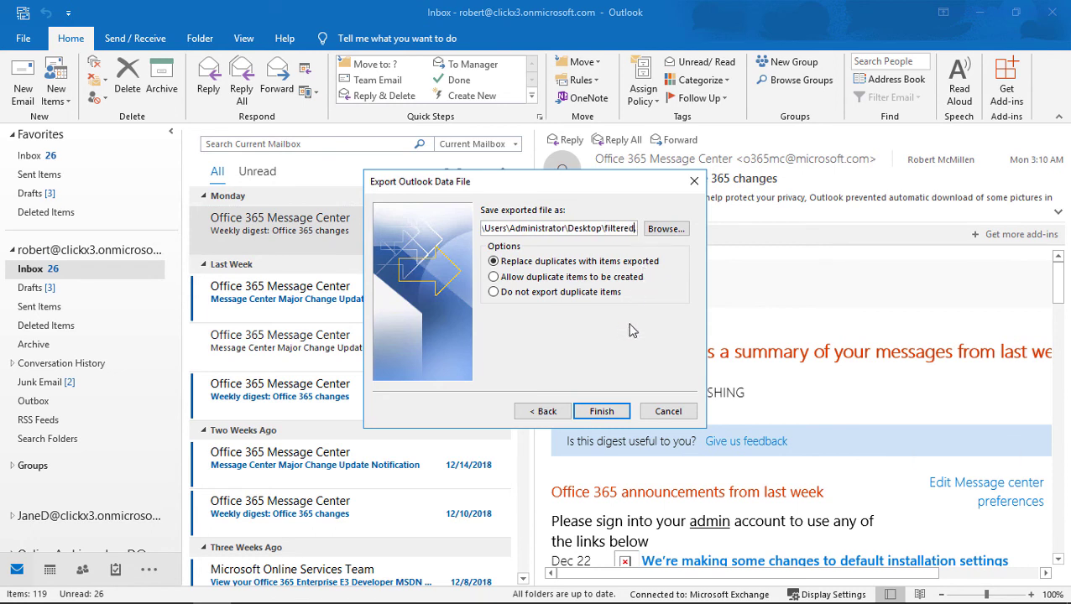
click(604, 412)
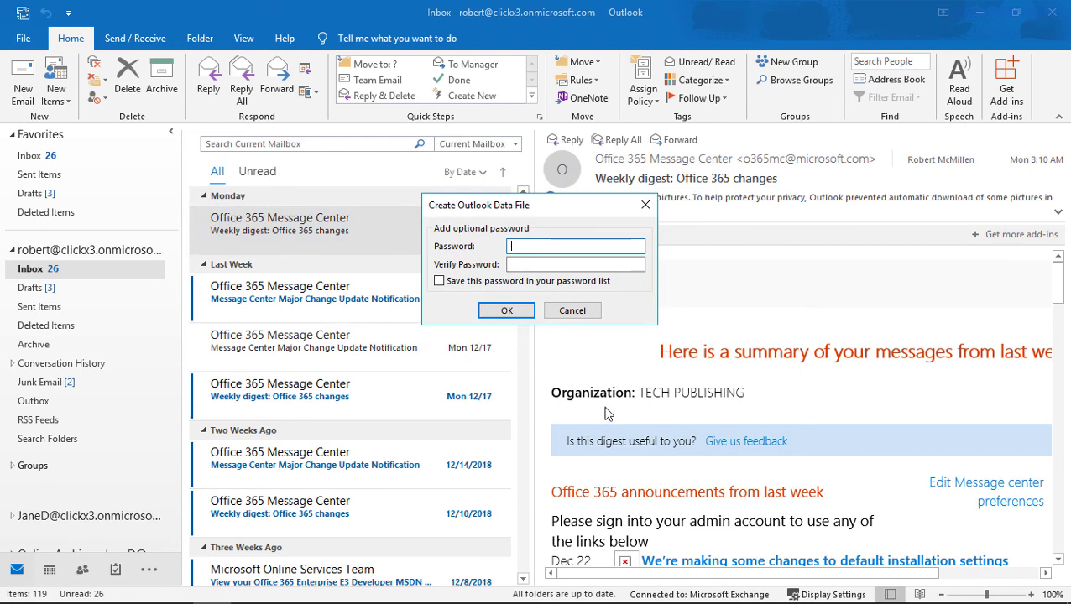
click(519, 310)
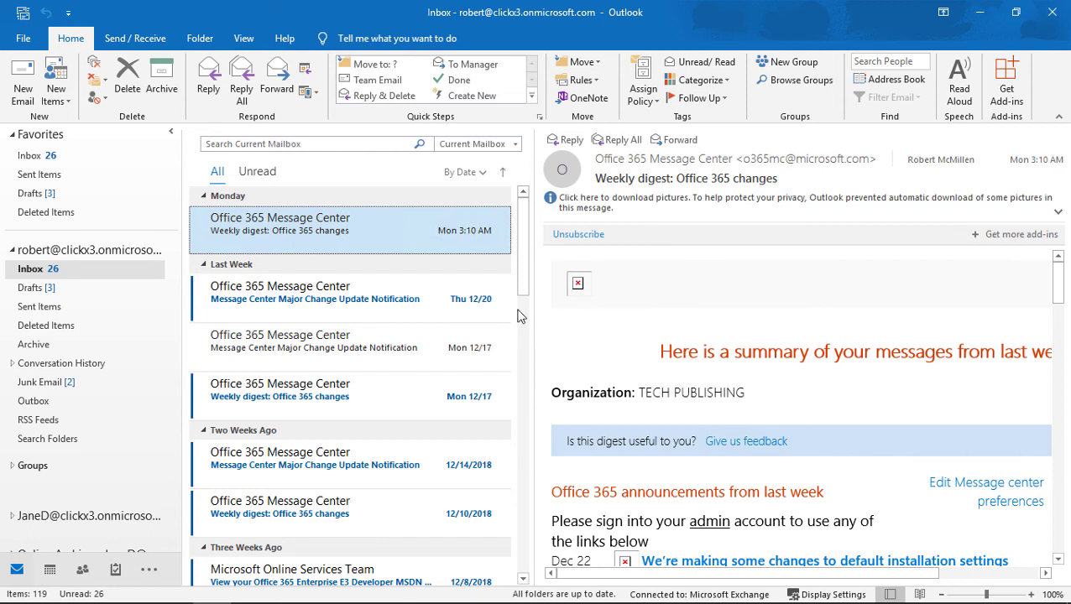
Switch to the Windows desktop and compare the file sizes of the filtered and backup data files in their properties.
click(987, 14)
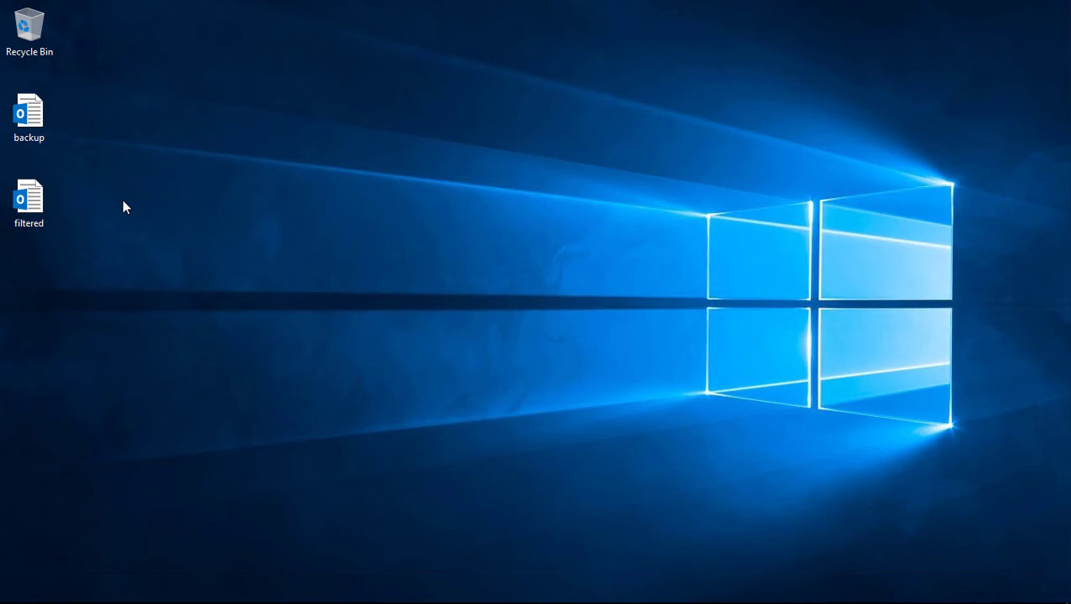
right_click(37, 206)
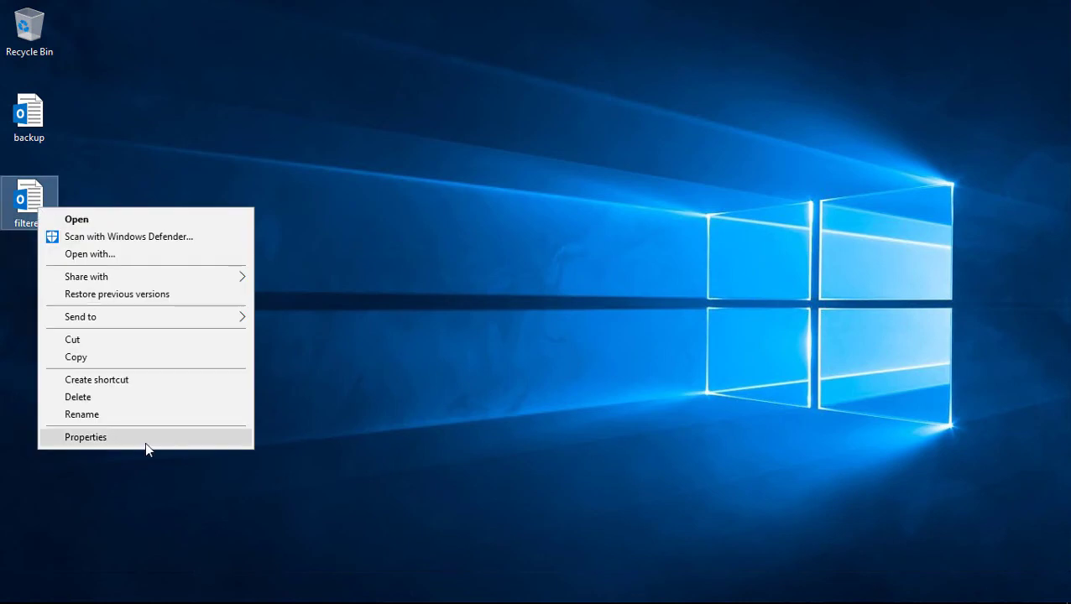
click(144, 441)
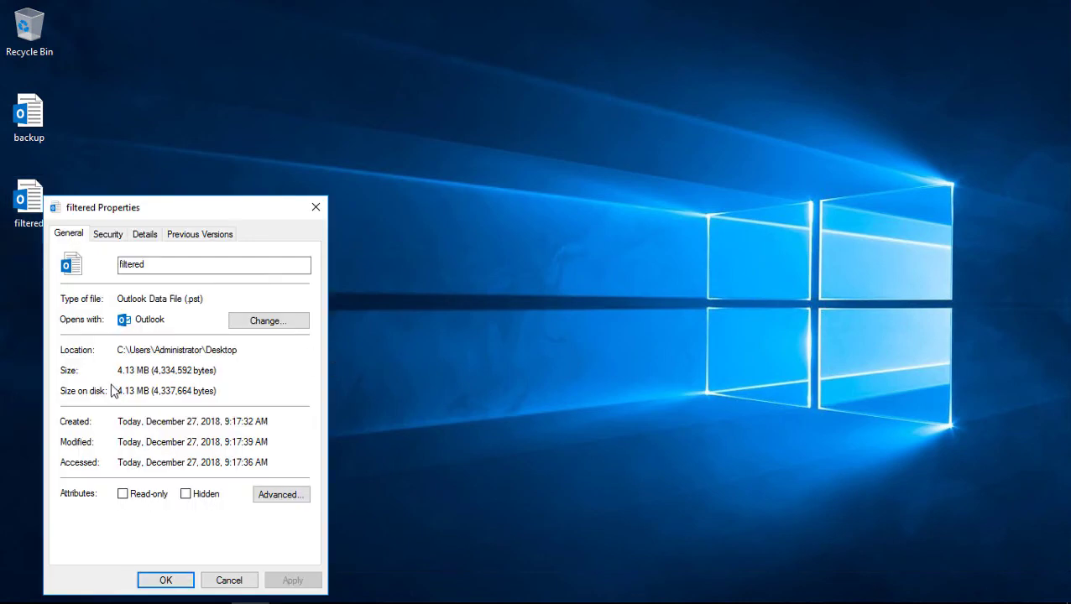
click(33, 115)
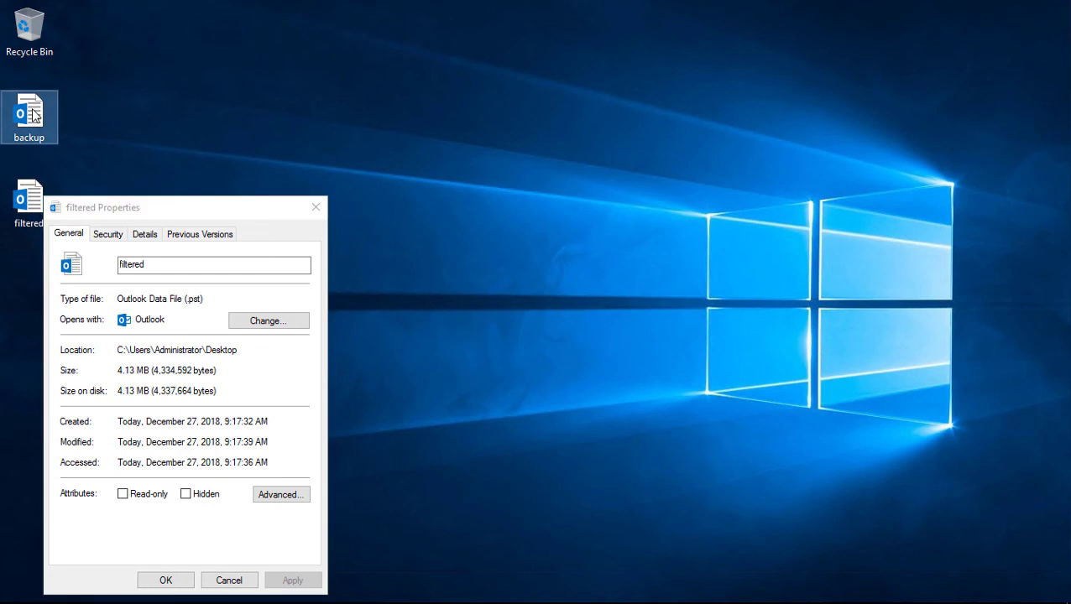
right_click(33, 116)
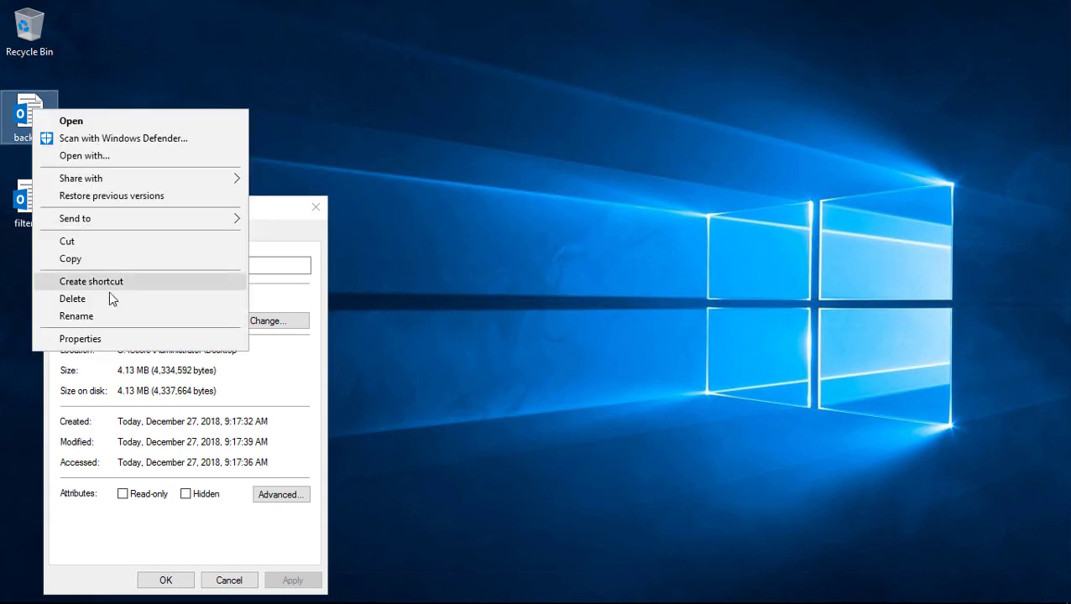
click(110, 340)
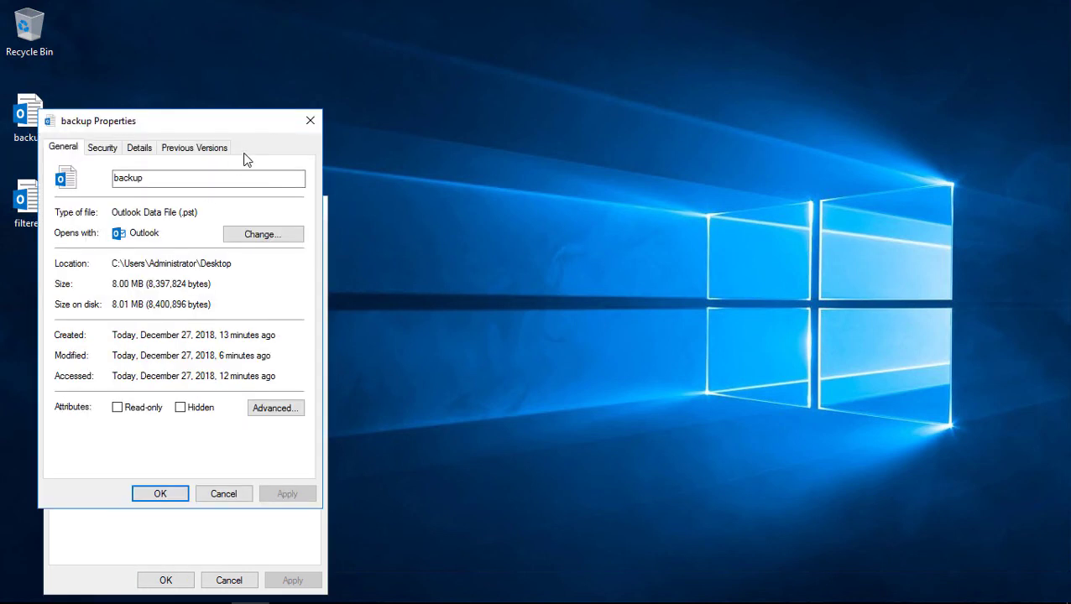
click(310, 123)
click(316, 208)
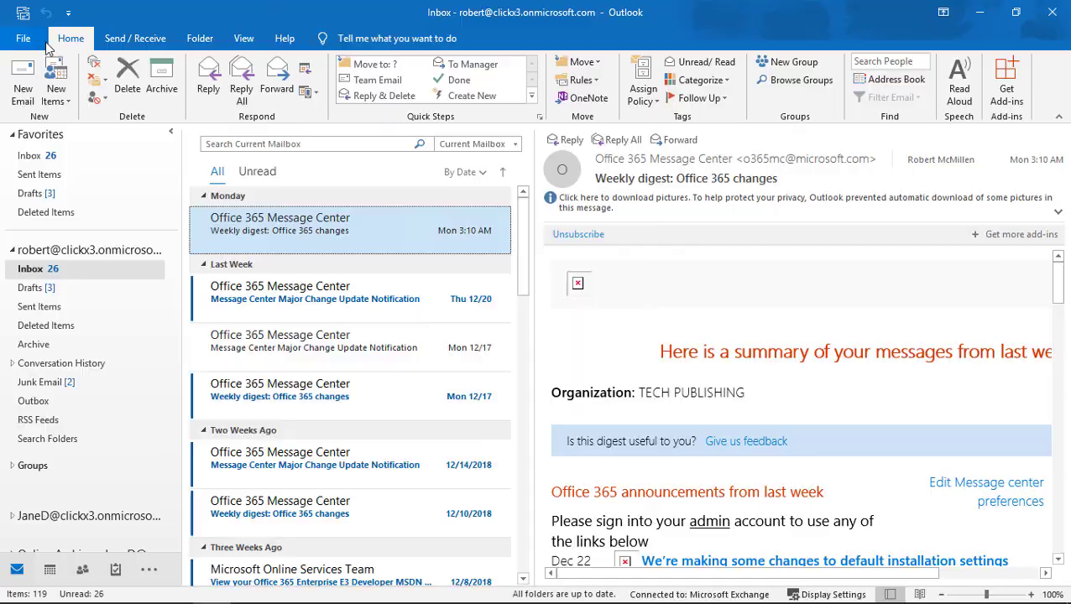
Return to Outlook and open the filtered Outlook data file from the Desktop folder.
click(25, 39)
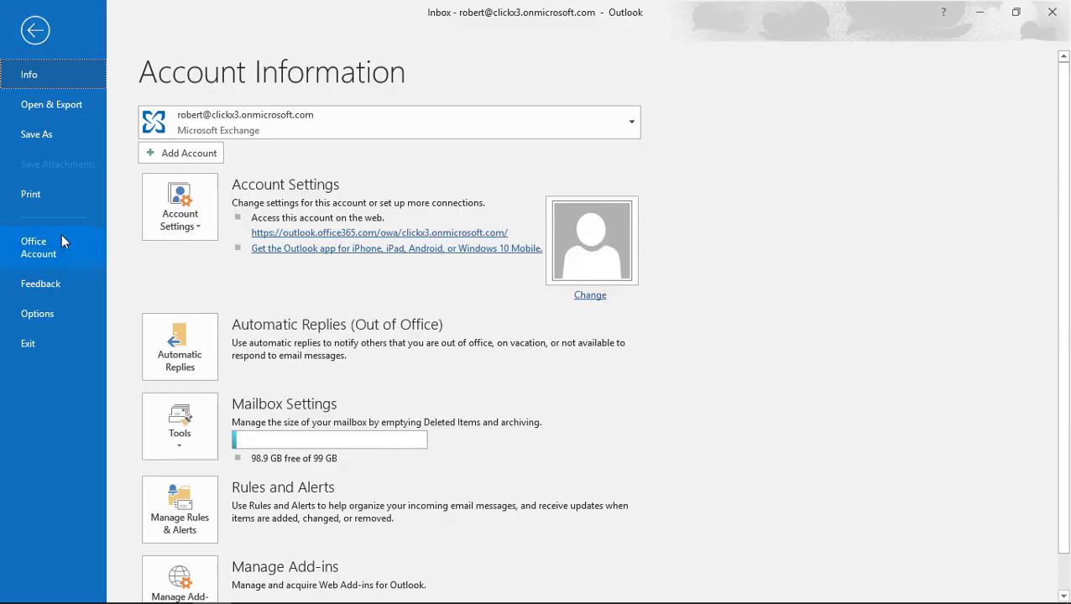
click(62, 104)
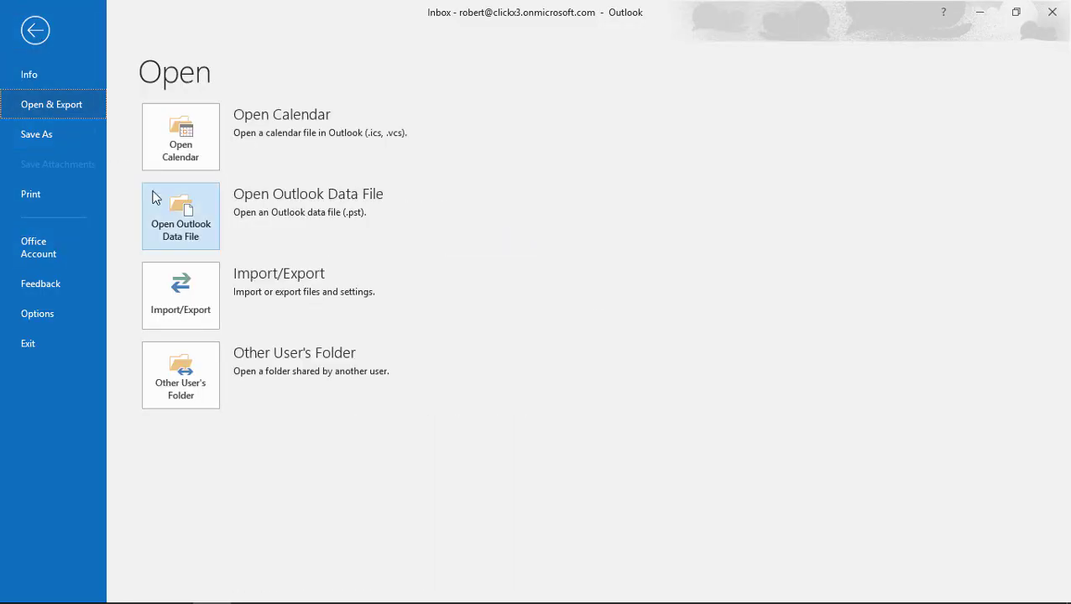
click(176, 219)
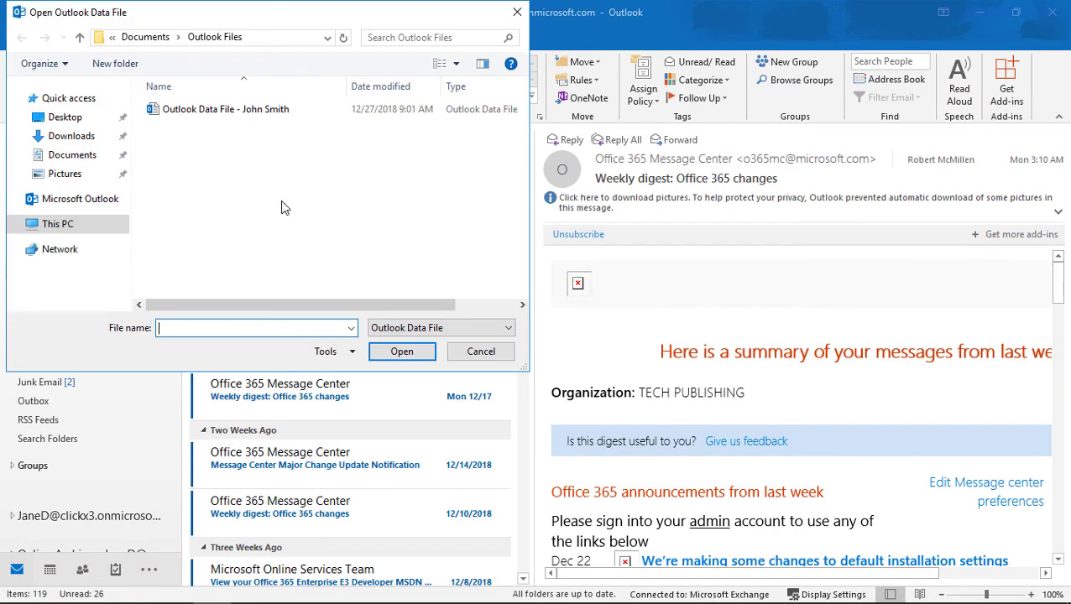
click(52, 118)
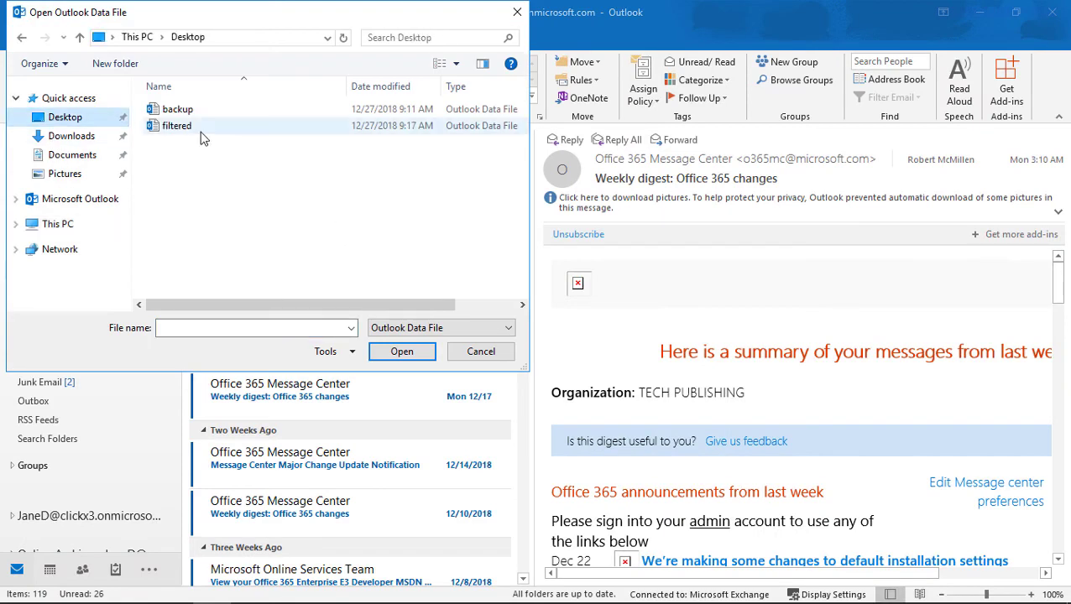
double_click(201, 132)
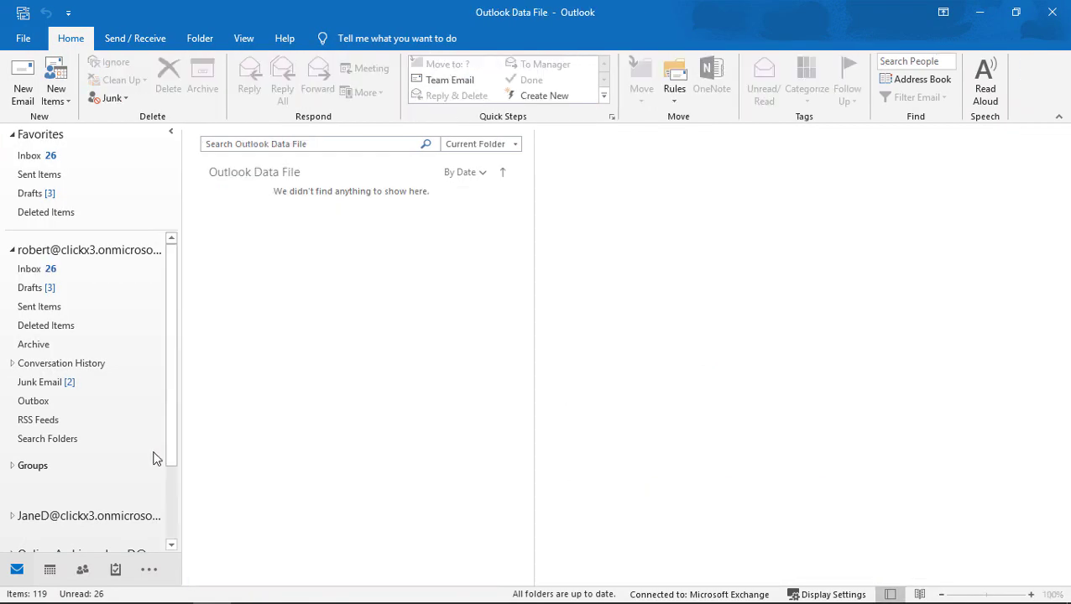
Expand the opened Outlook Data File in the folder list and view the messages in its Inbox.
scroll(153, 458, down, 3)
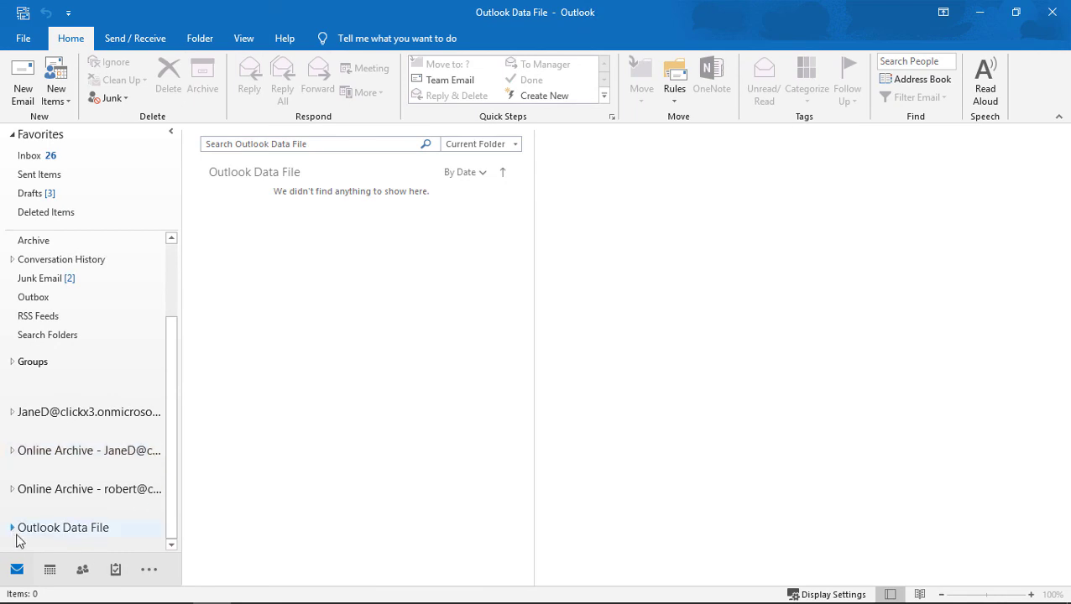
click(13, 529)
scroll(108, 478, down, 3)
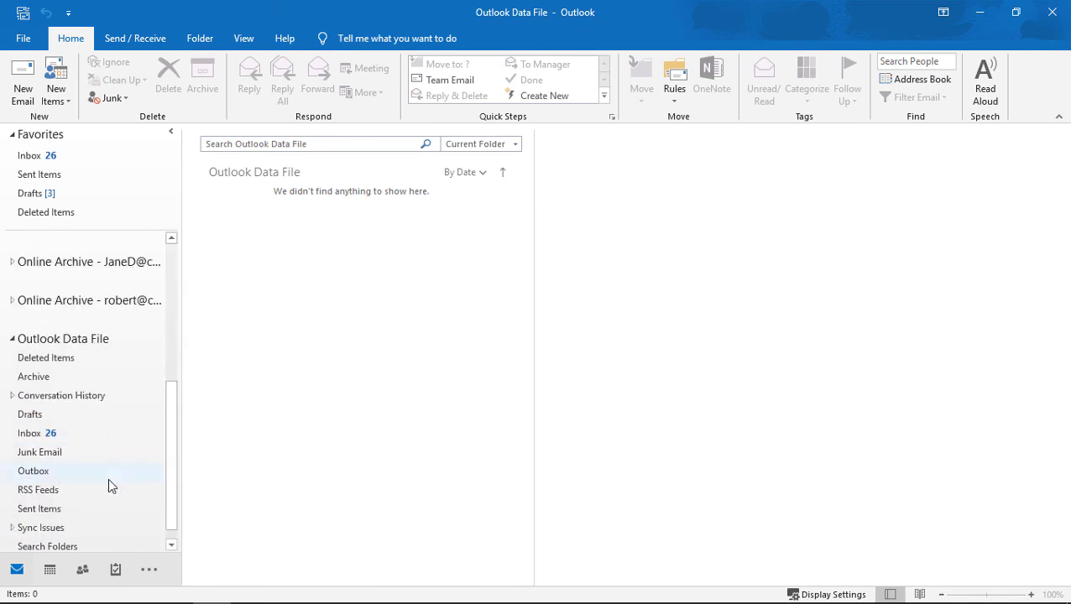
click(32, 433)
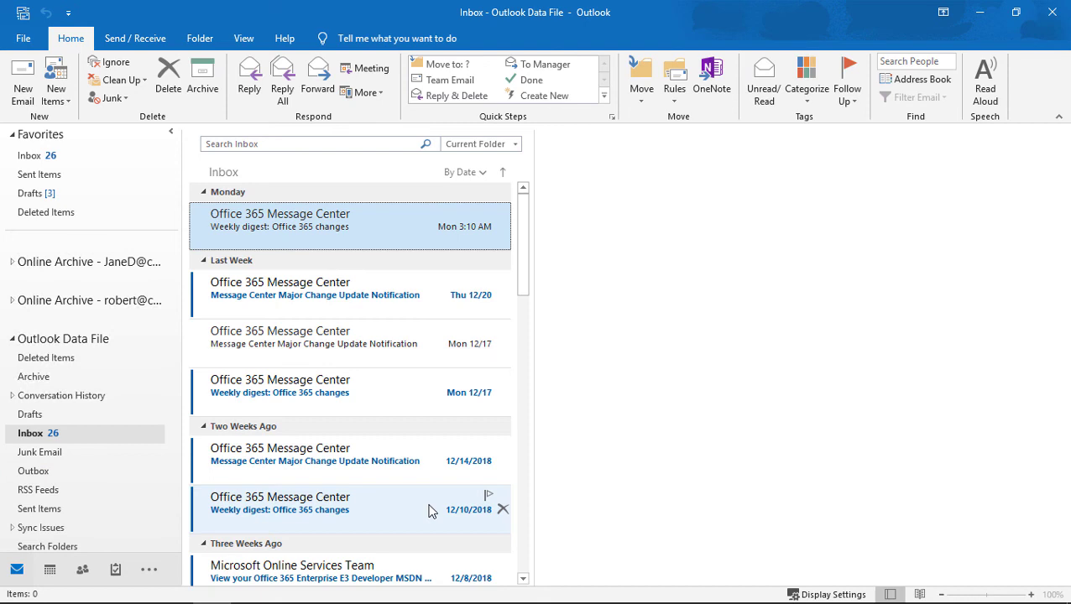